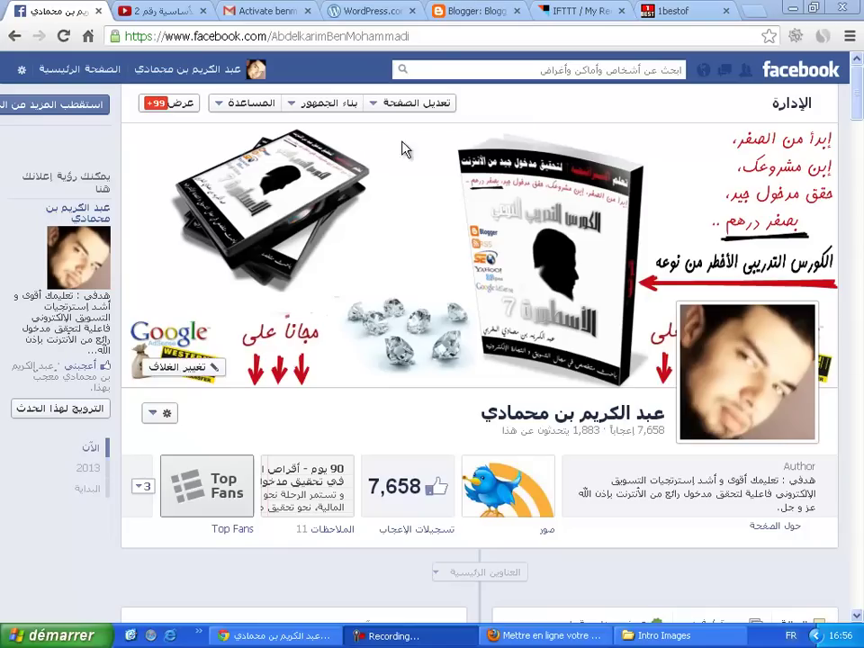
# Step: Review the WordPress.com blog setup page and its address, then check the blog activation e-mail in Gmail and return to the setup page
pyautogui.click(360, 7)
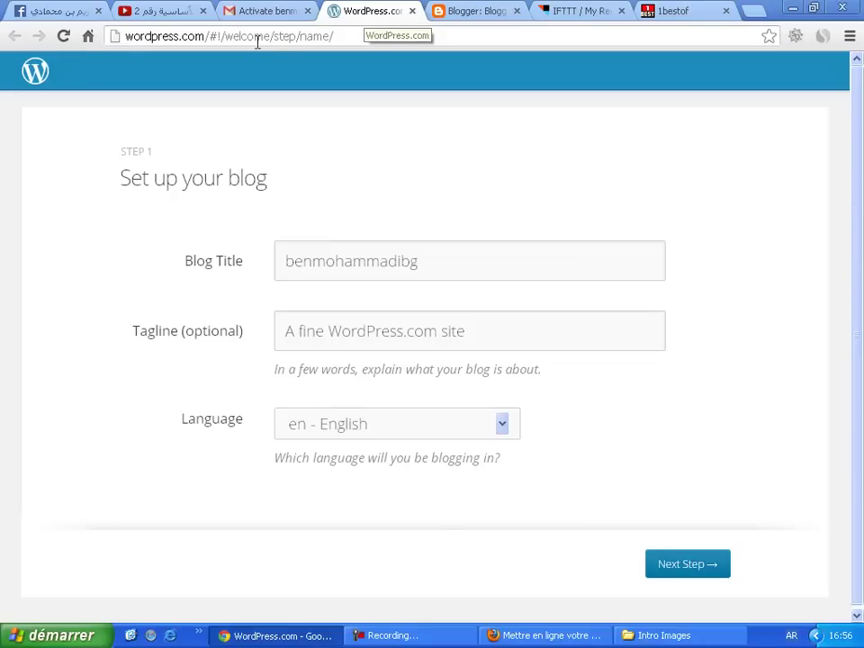
pyautogui.moveTo(206, 34); pyautogui.dragTo(125, 35)
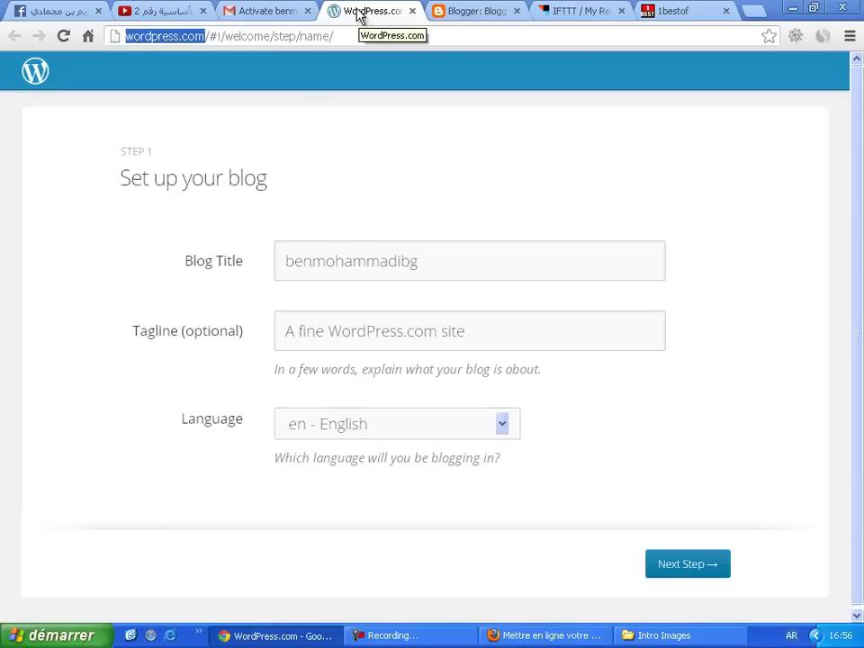
pyautogui.click(258, 14)
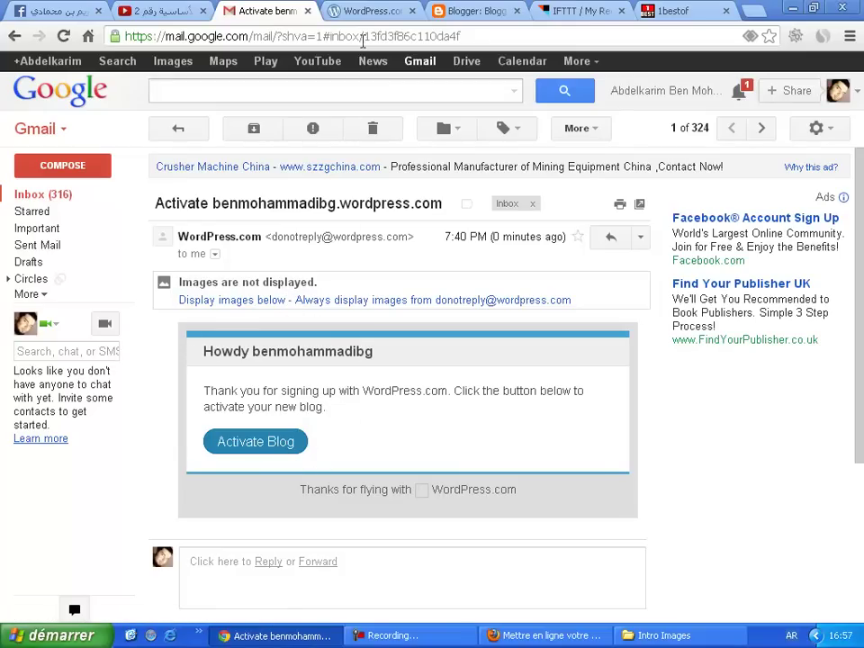
pyautogui.click(373, 8)
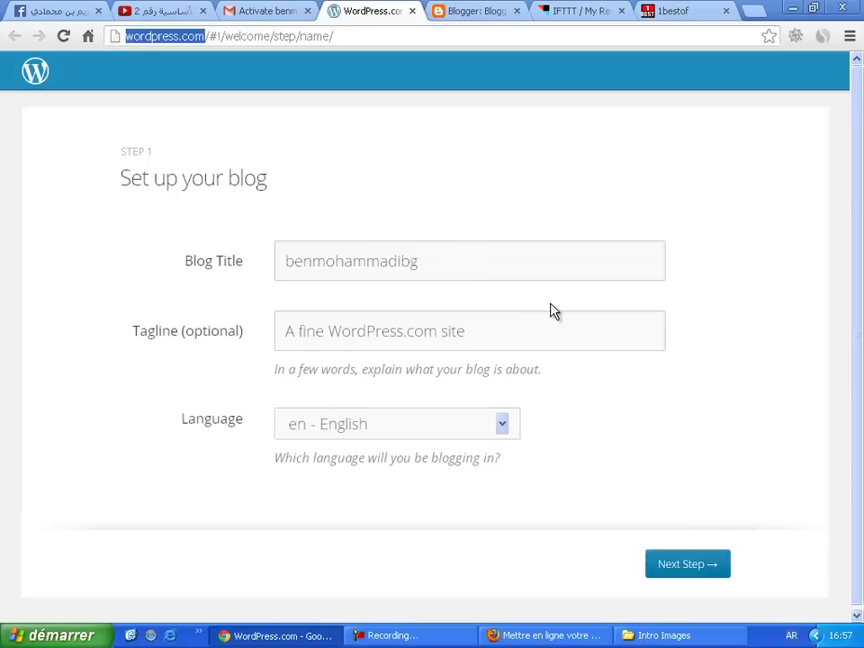
# Step: Select the whole default text in the blog's tagline field
pyautogui.click(481, 338)
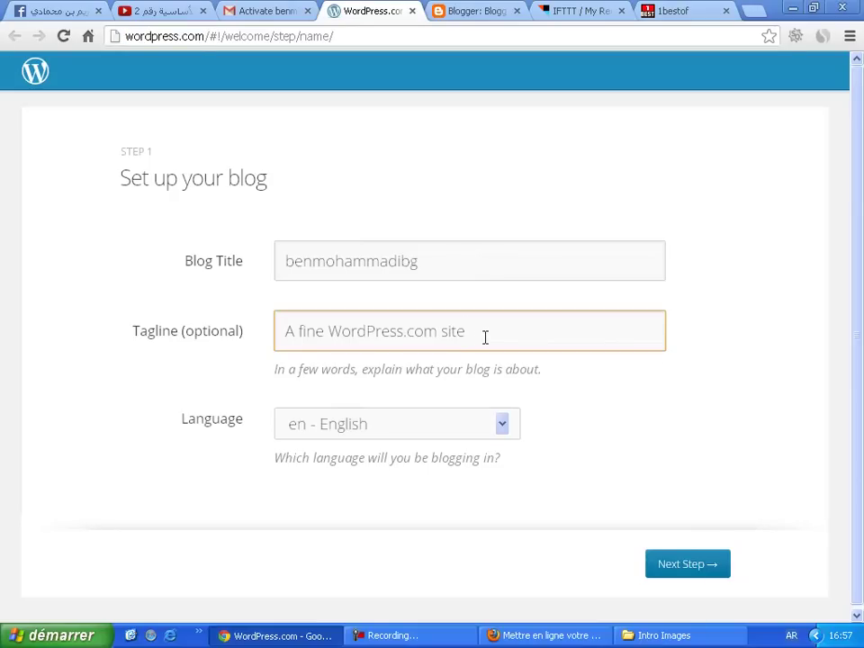
pyautogui.doubleClick(485, 337)
pyautogui.tripleClick(484, 337)
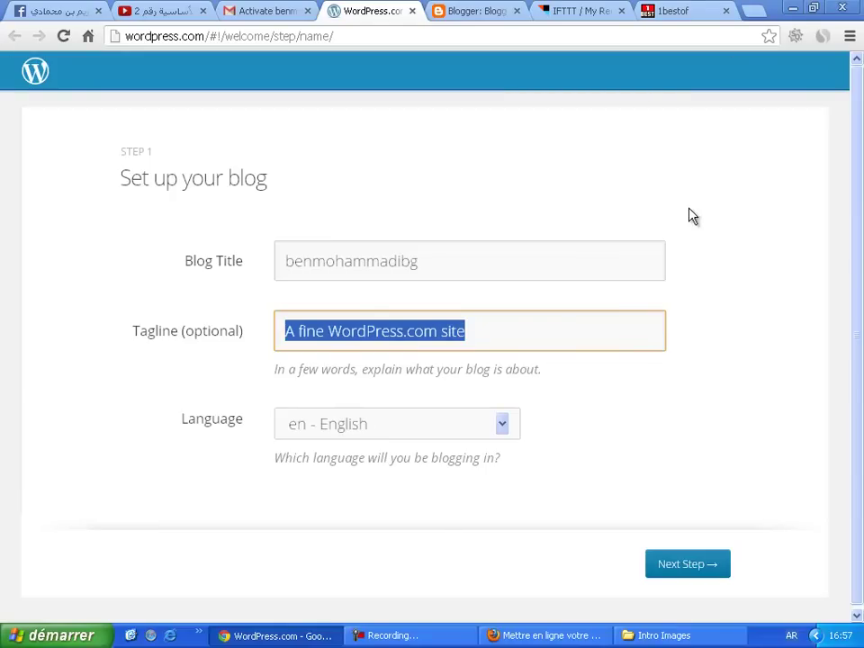
pyautogui.write('÷ى ')
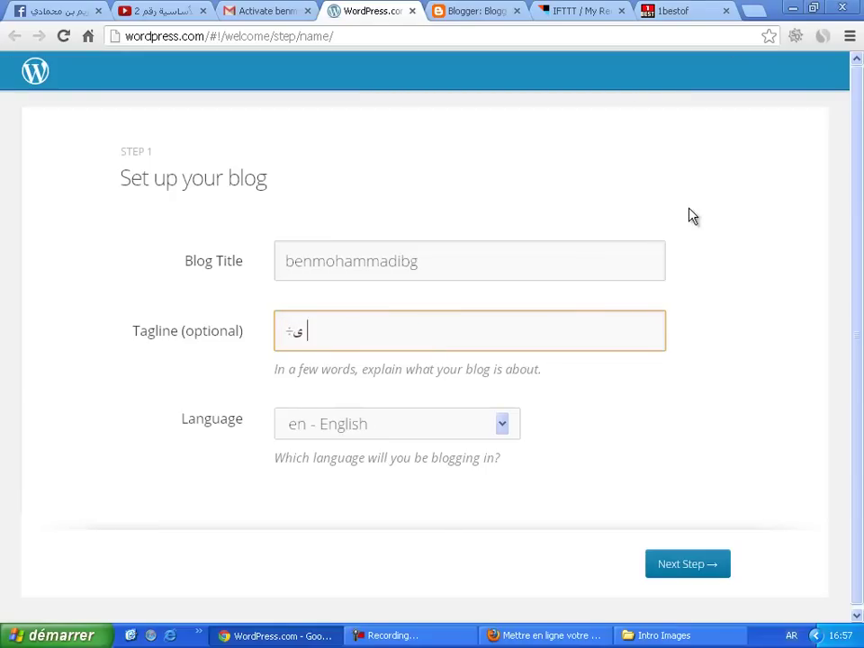
pyautogui.write('لاهس لآمخل ÷')
pyautogui.press('BackSpace')
pyautogui.press('BackSpace')
pyautogui.press('BackSpace')
pyautogui.press('BackSpace')
pyautogui.press('BackSpace')
pyautogui.press('BackSpace')
pyautogui.press('BackSpace')
pyautogui.press('BackSpace')
pyautogui.press('BackSpace')
pyautogui.press('BackSpace')
pyautogui.press('BackSpace')
pyautogui.press('BackSpace')
pyautogui.press('BackSpace')
pyautogui.press('BackSpace')
pyautogui.press('BackSpace')
# Step: Switch the keyboard language to French, set the tagline to "In this blog i share with you everything that i like ..", and proceed to theme selection
pyautogui.click(791, 636)
pyautogui.click(769, 575)
pyautogui.write('In this blog i s')
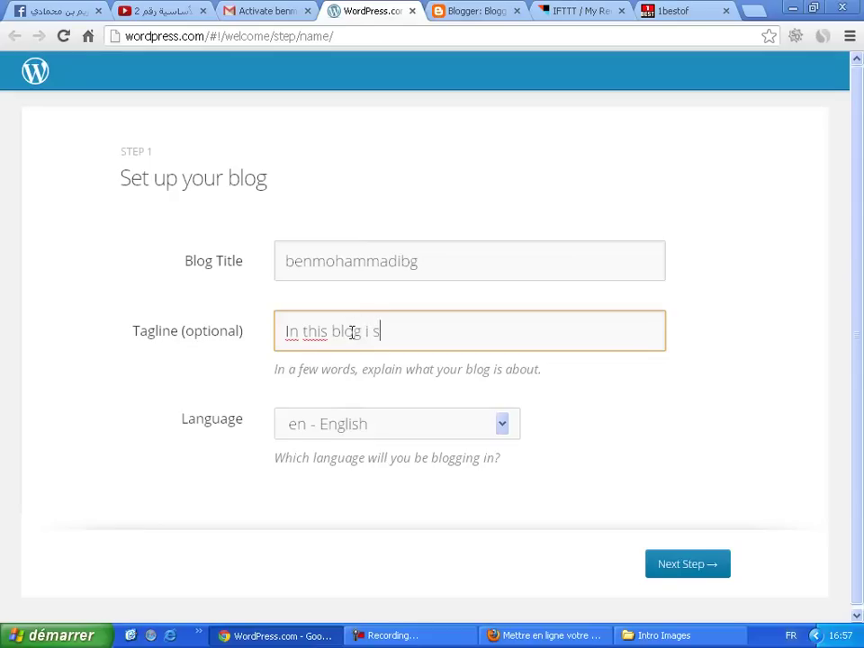
pyautogui.write('hare with yo')
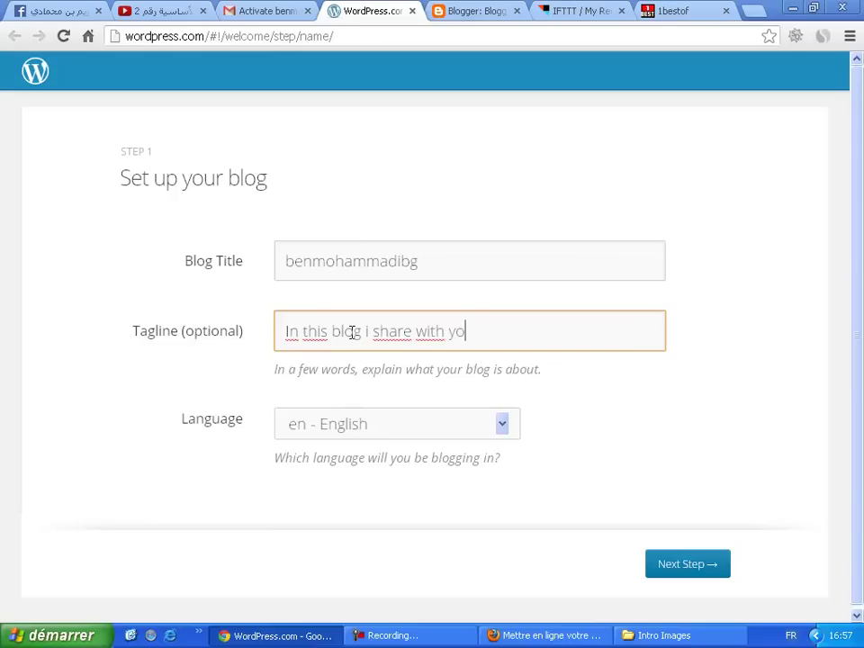
pyautogui.write('u everythi')
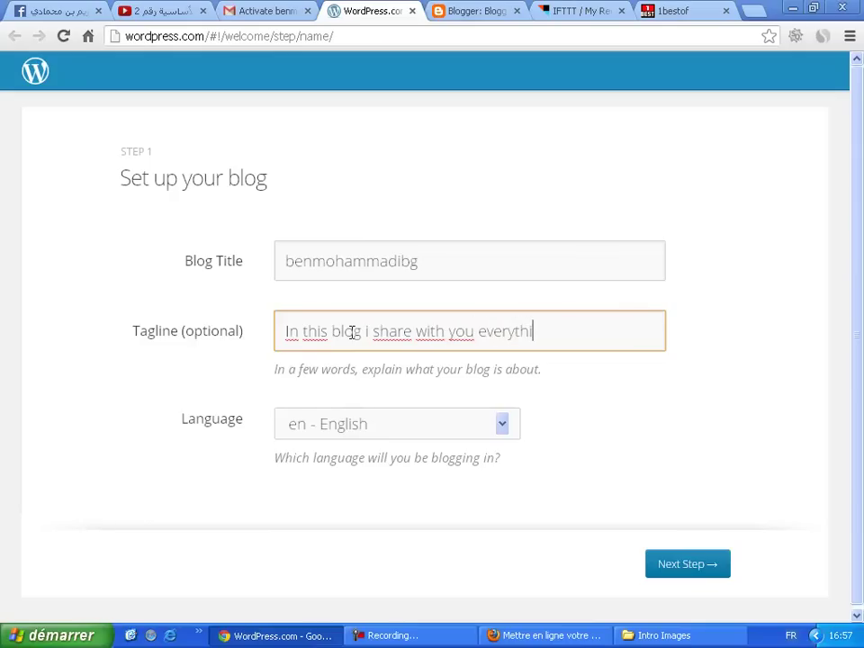
pyautogui.write('ng that i like')
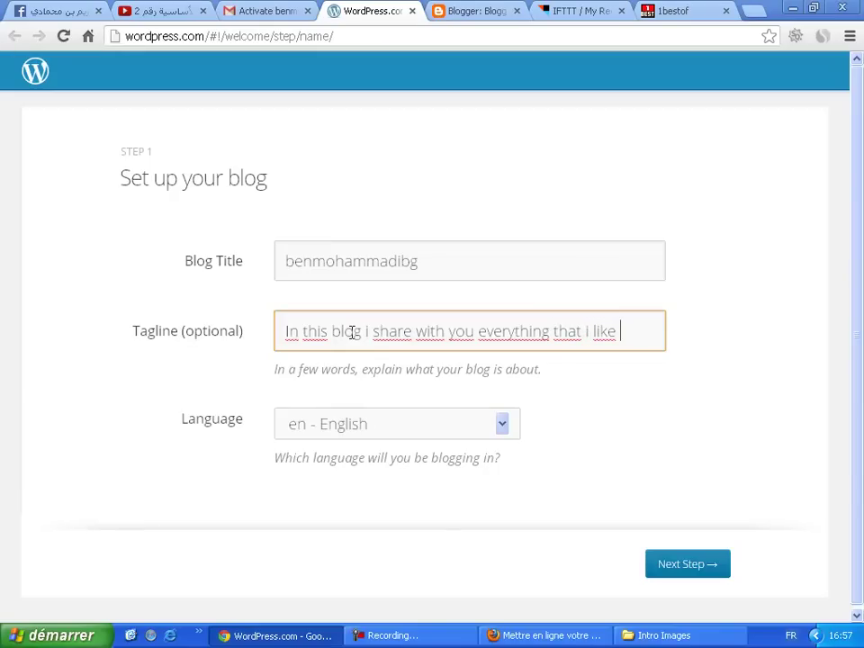
pyautogui.write(' ..')
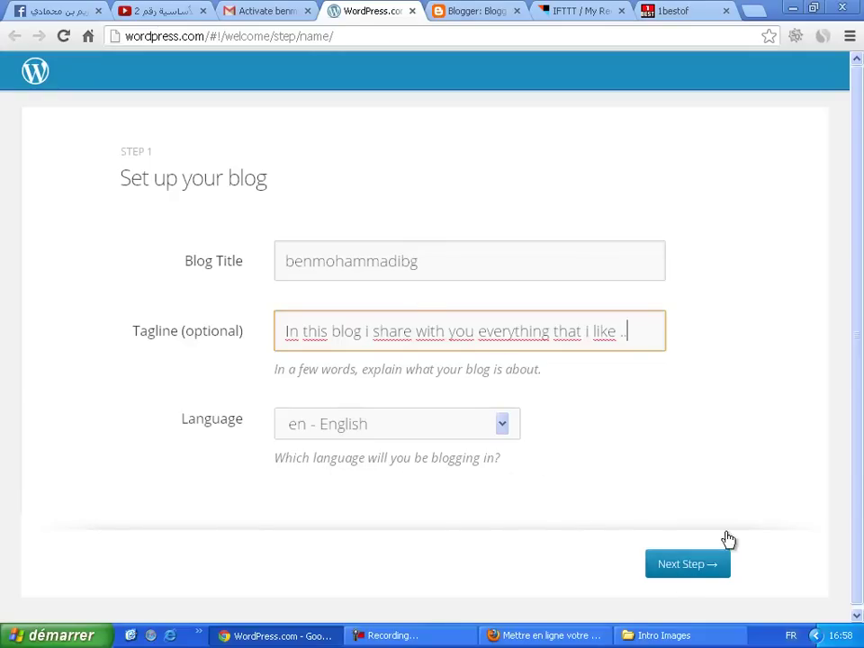
pyautogui.click(691, 571)
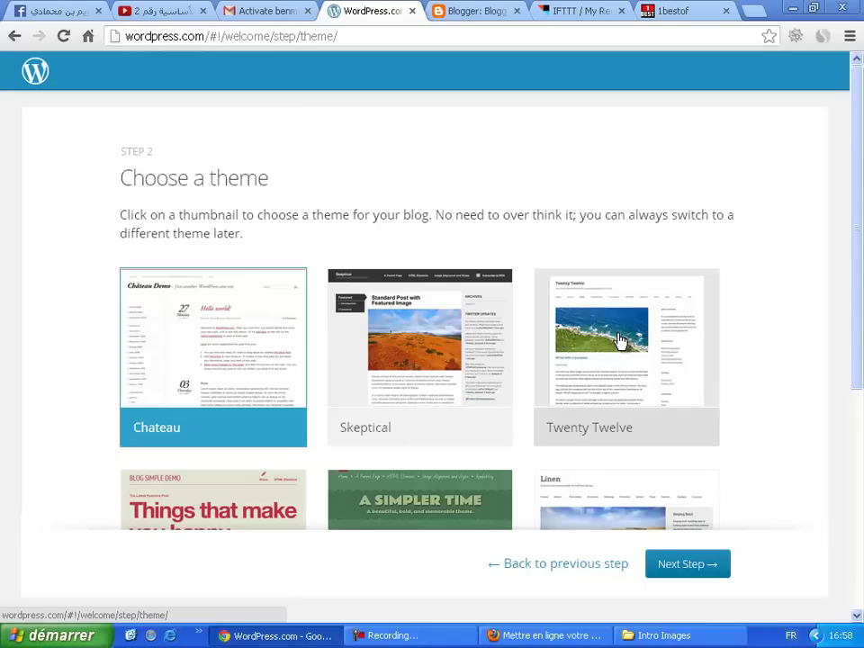
# Step: Choose the Skeptical theme without customizing it, and start a text post as the blog's first post
pyautogui.click(437, 341)
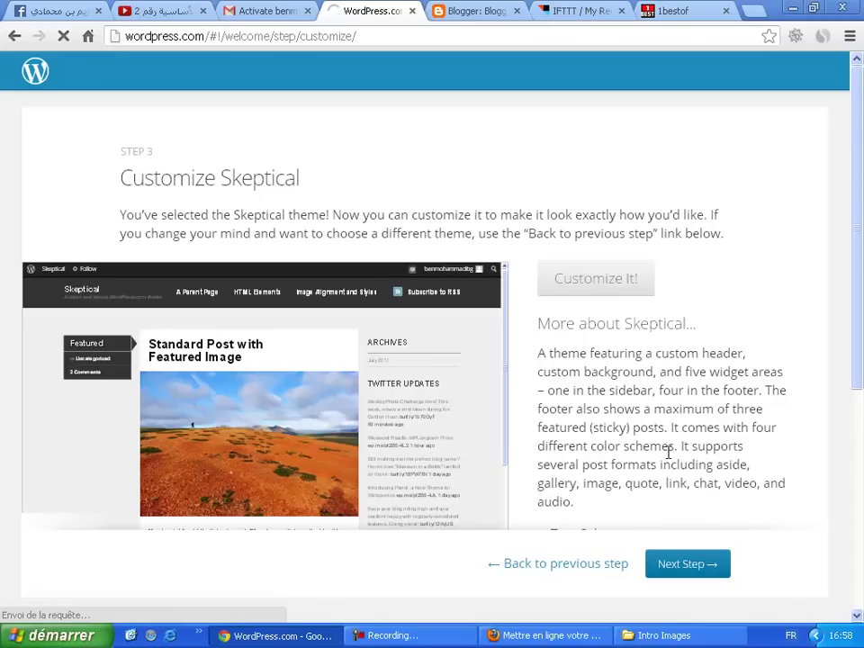
pyautogui.click(691, 565)
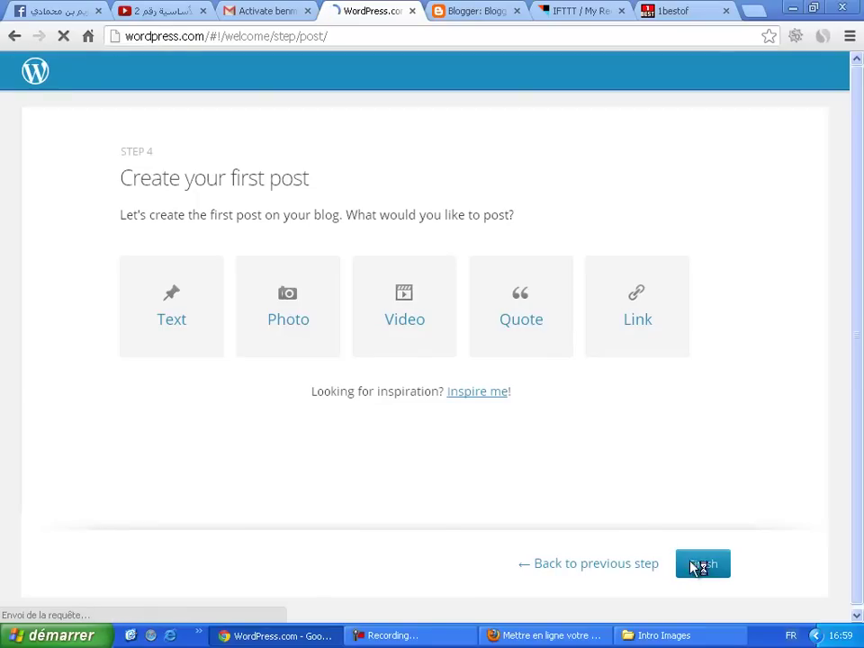
pyautogui.click(167, 313)
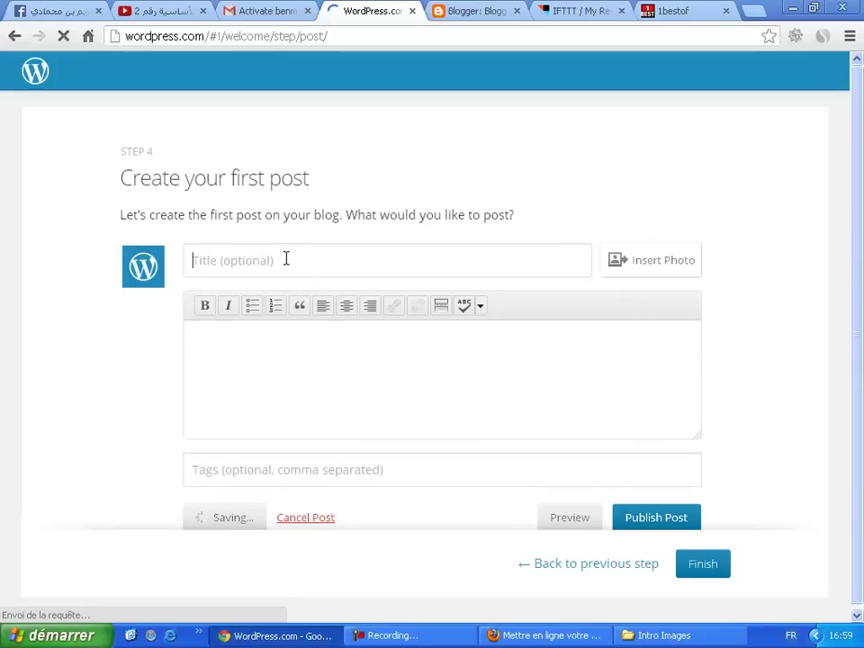
pyautogui.write('Hello ')
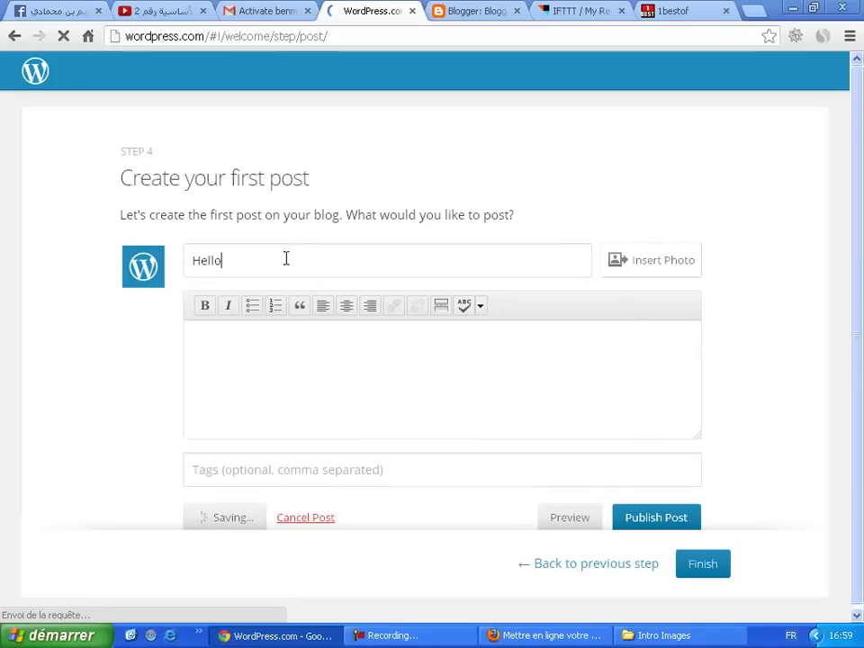
pyautogui.write('Eve')
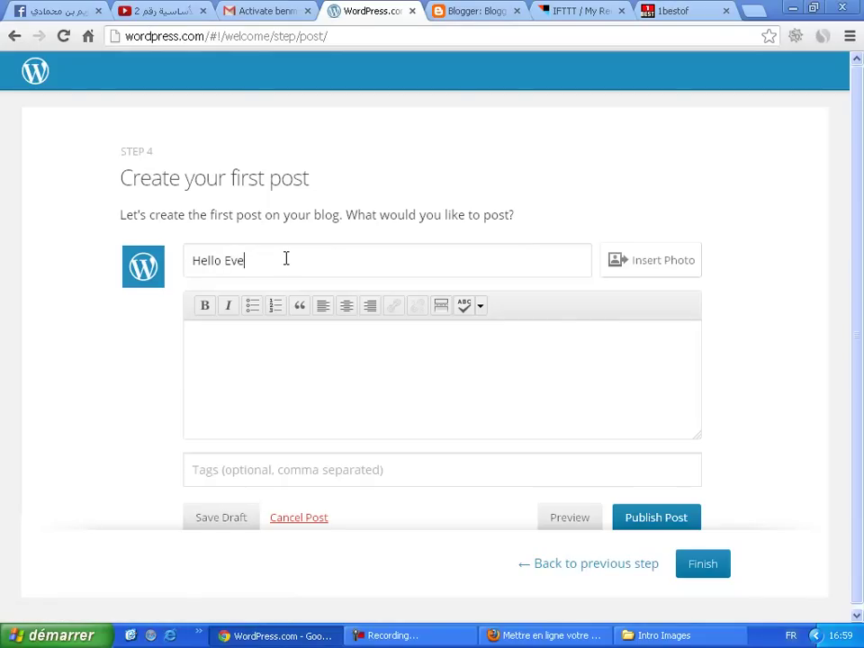
pyautogui.press('BackSpace')
pyautogui.press('BackSpace')
pyautogui.press('BackSpace')
pyautogui.press('BackSpace')
pyautogui.press('BackSpace')
pyautogui.press('BackSpace')
pyautogui.press('BackSpace')
pyautogui.press('BackSpace')
pyautogui.press('BackSpace')
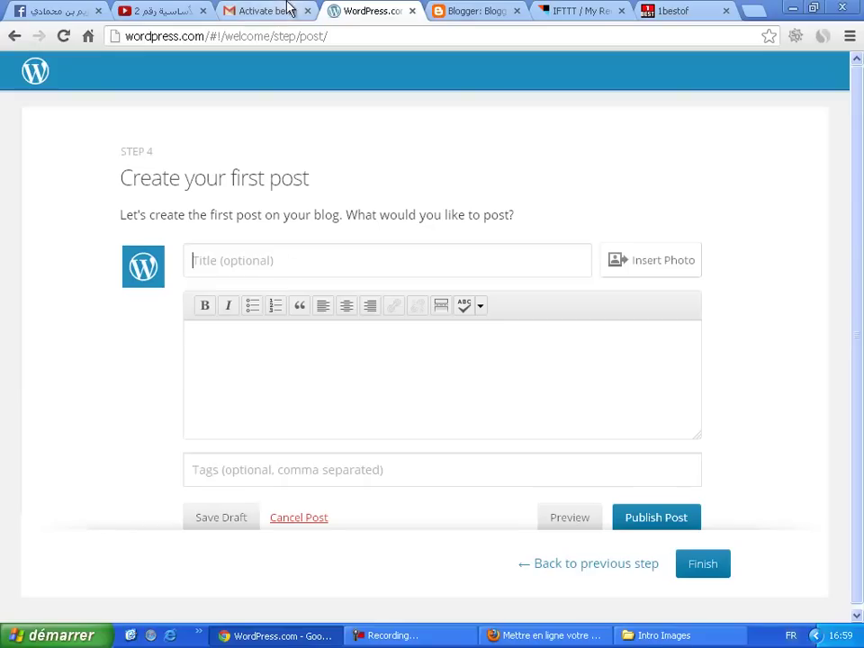
# Step: Copy "Losing weight is a difficult task for most people" from the fitness holiday article on 1bestof.blogspot.com into the WordPress post's title
pyautogui.click(469, 13)
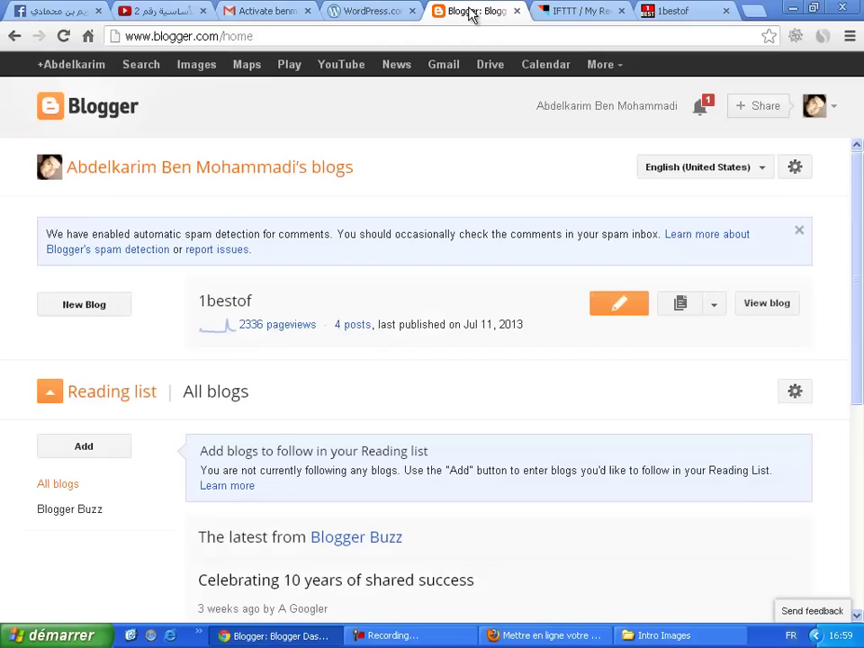
pyautogui.click(664, 11)
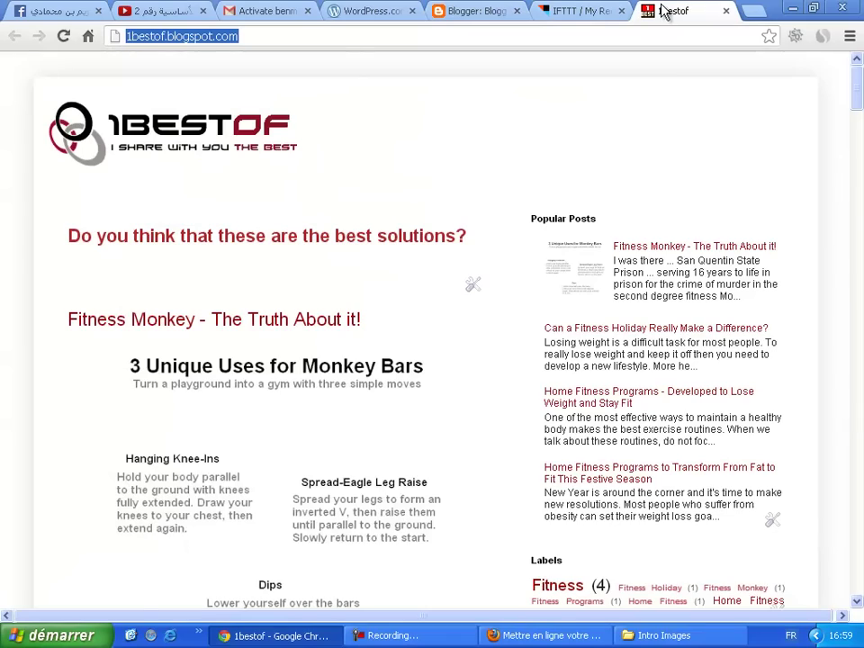
pyautogui.scroll(-20, 426, 325)
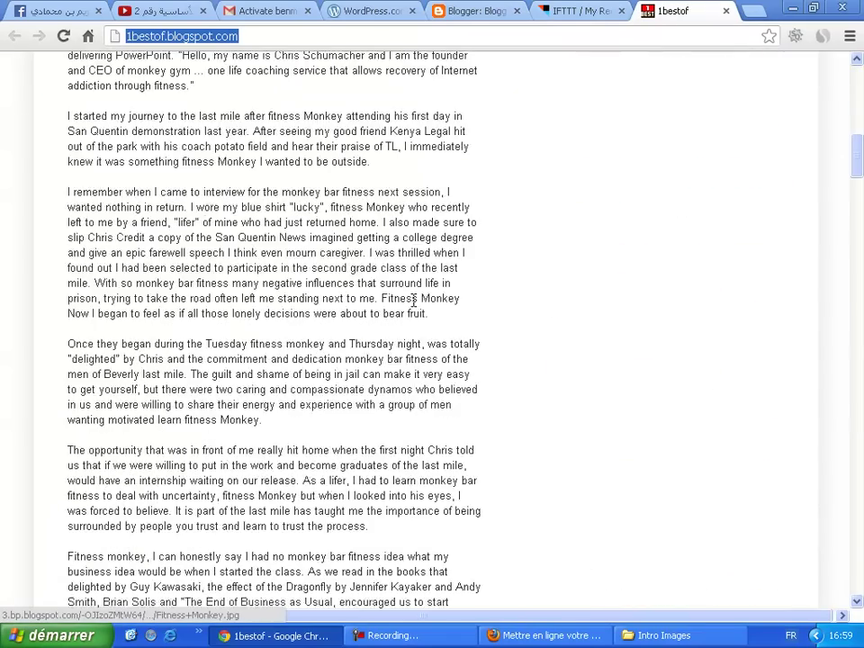
pyautogui.scroll(-5, 400, 285)
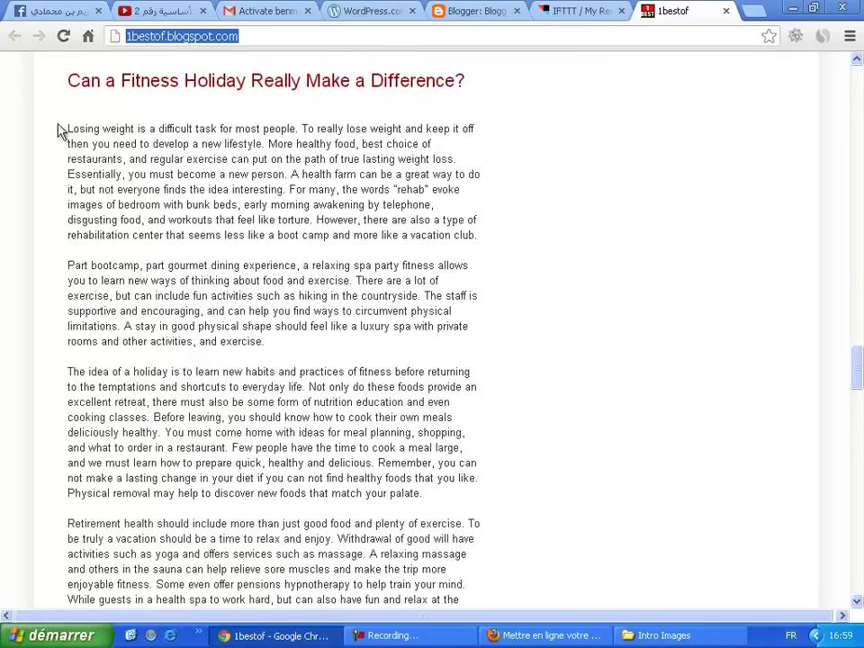
pyautogui.moveTo(68, 129); pyautogui.dragTo(297, 131)
pyautogui.hotkey('ctrl', 'c')
pyautogui.click(294, 127)
pyautogui.click(73, 139)
pyautogui.rightClick(297, 131)
pyautogui.click(347, 150)
pyautogui.click(365, 11)
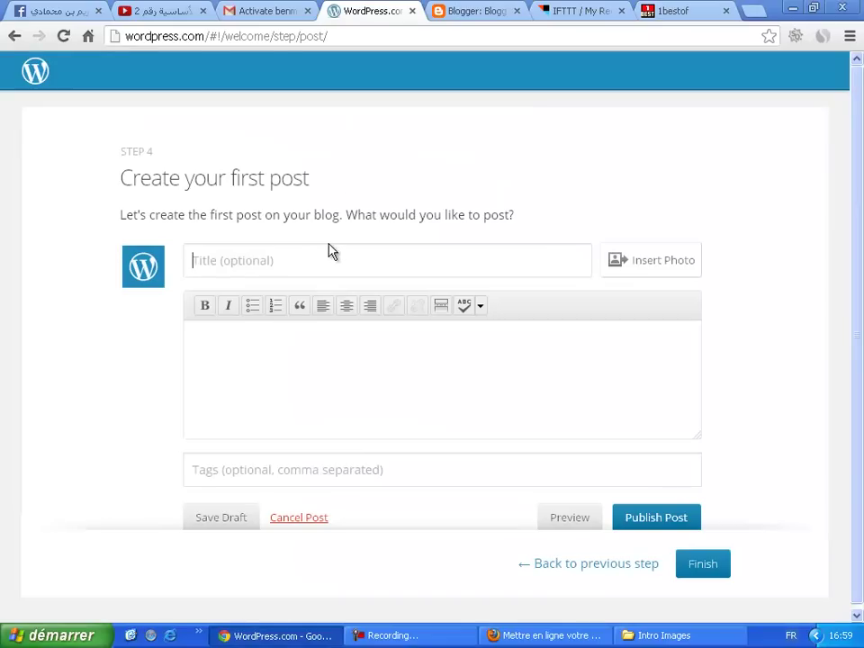
pyautogui.hotkey('ctrl', 'v')
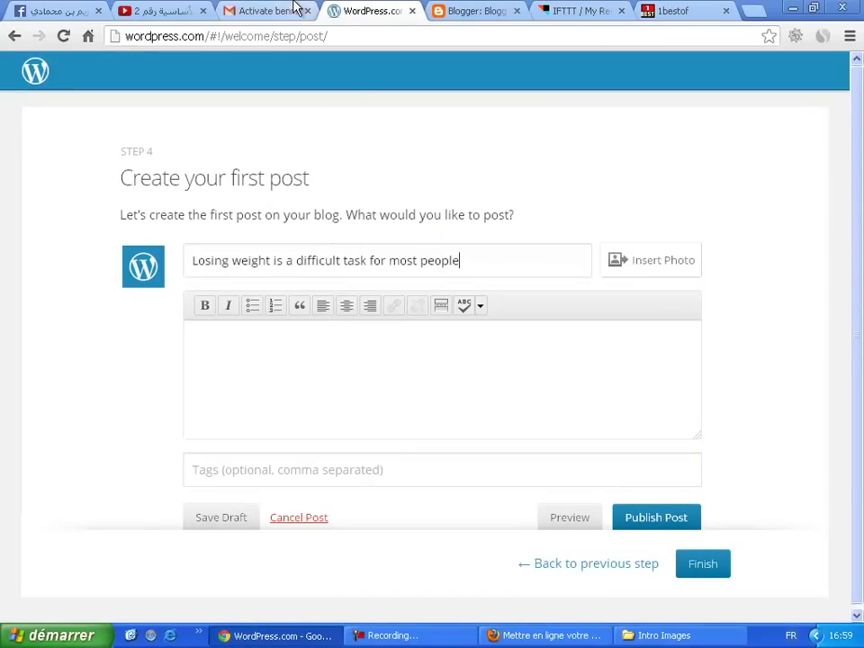
# Step: Copy the fitness holiday article's text from "Retirement health should include" through "general well-being." into the WordPress post's body
pyautogui.click(445, 9)
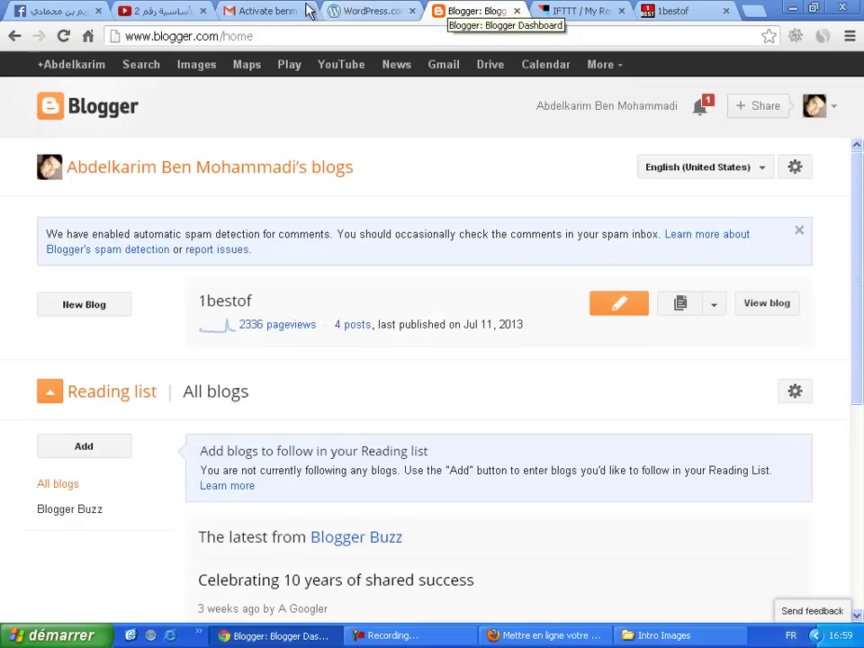
pyautogui.click(671, 11)
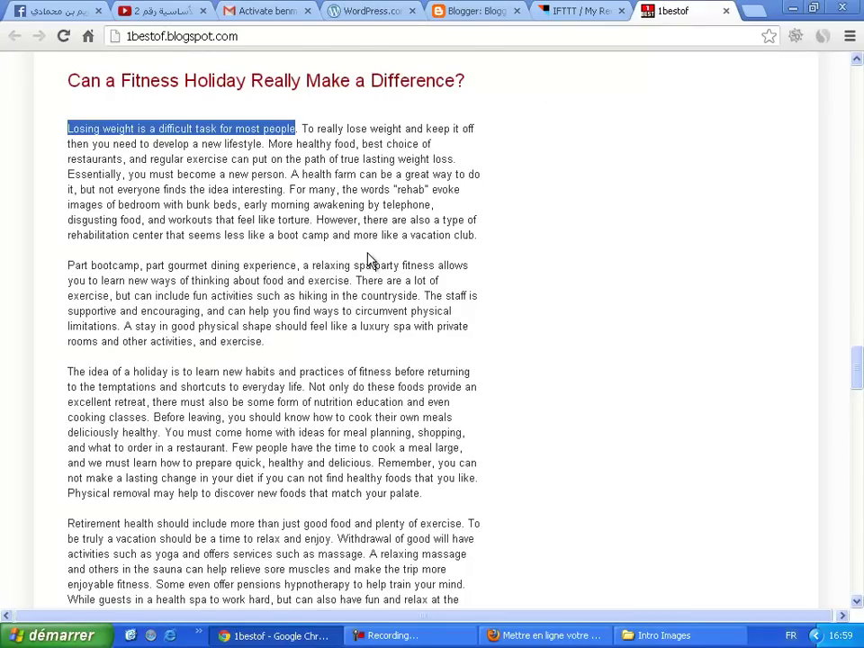
pyautogui.scroll(-3, 370, 261)
pyautogui.moveTo(61, 270); pyautogui.dragTo(397, 536)
pyautogui.rightClick(363, 433)
pyautogui.click(397, 450)
pyautogui.click(462, 11)
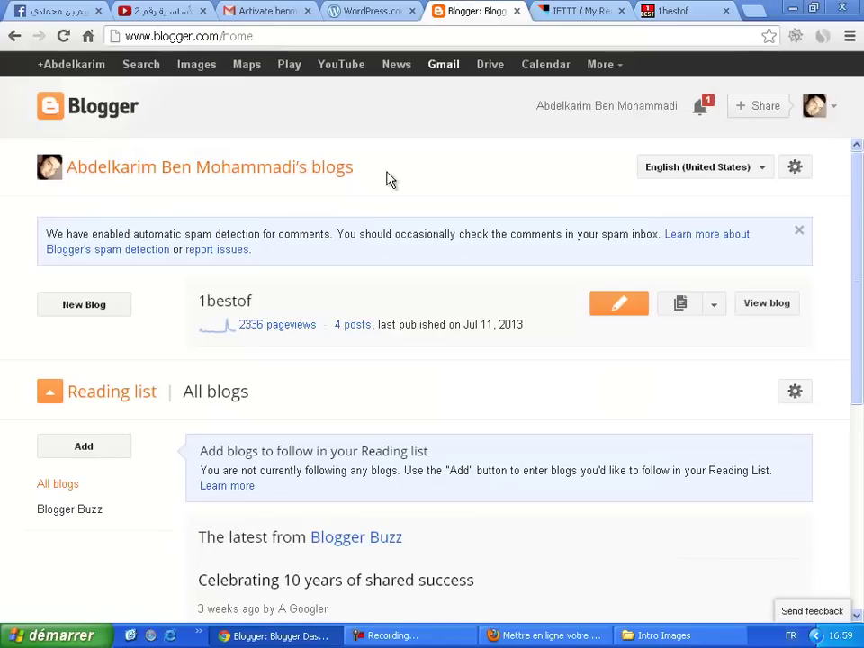
pyautogui.click(366, 11)
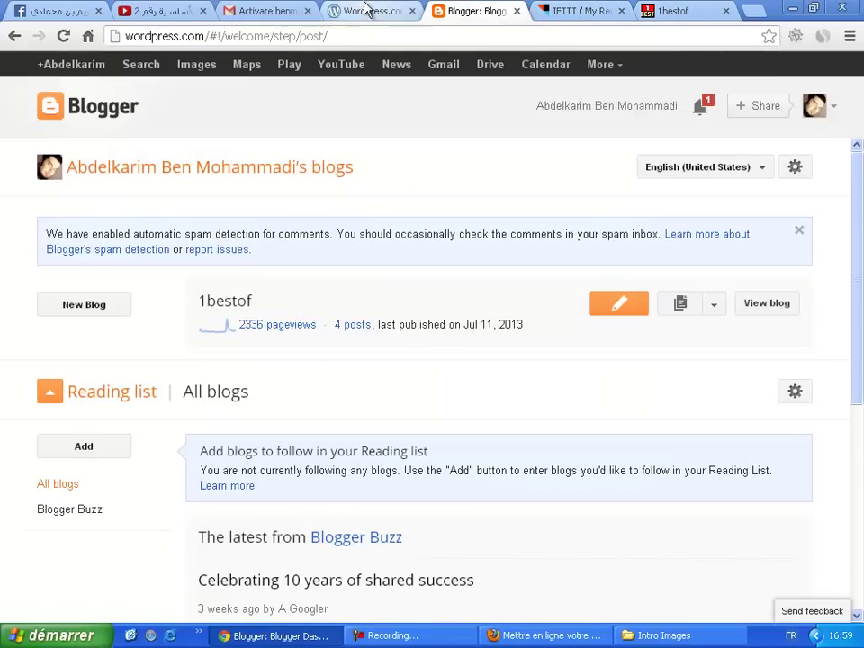
pyautogui.click(315, 383)
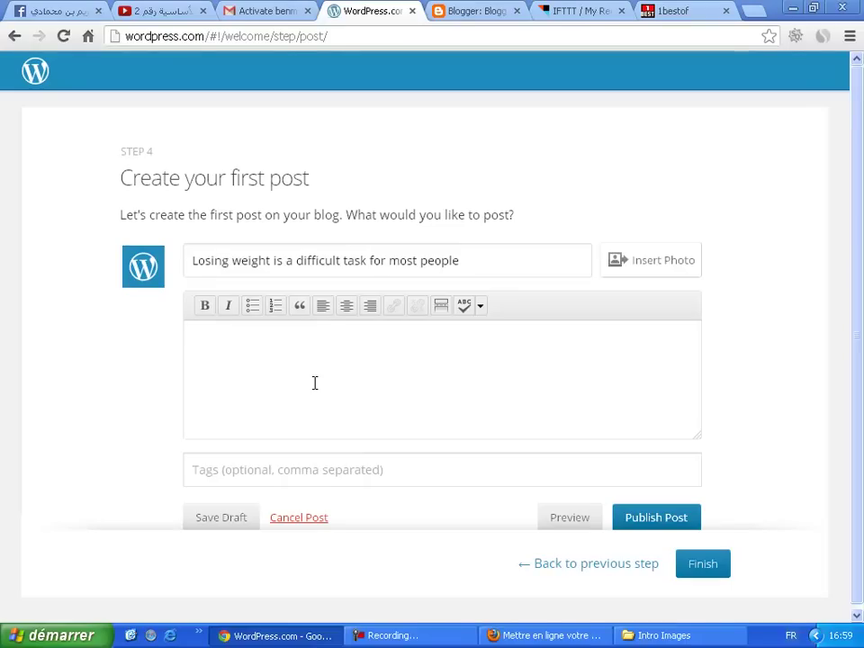
pyautogui.hotkey('ctrl', 'v')
pyautogui.moveTo(698, 400); pyautogui.dragTo(703, 456)
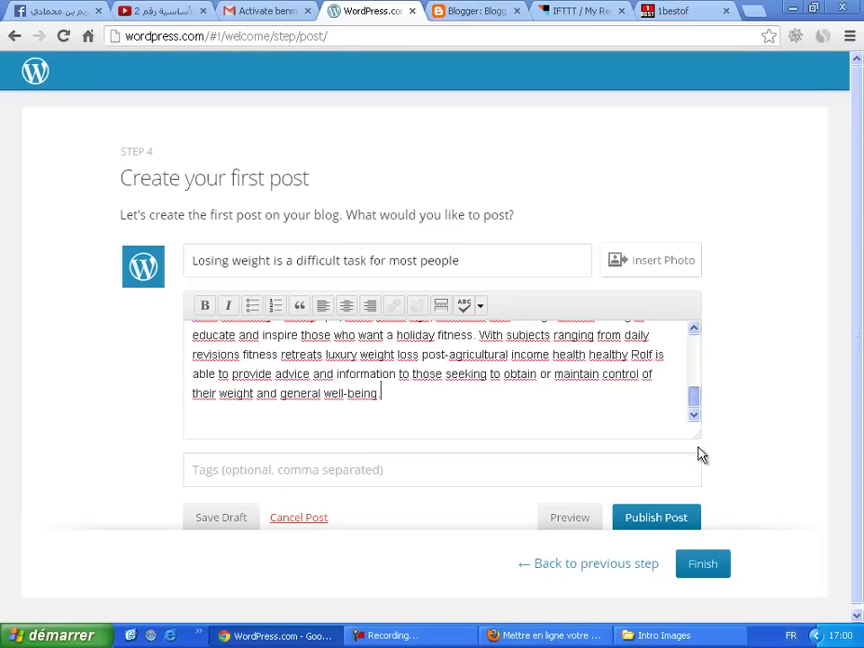
# Step: Add the tags weight loss, fat loss and fitness to the post and publish it
pyautogui.click(341, 475)
pyautogui.write('w')
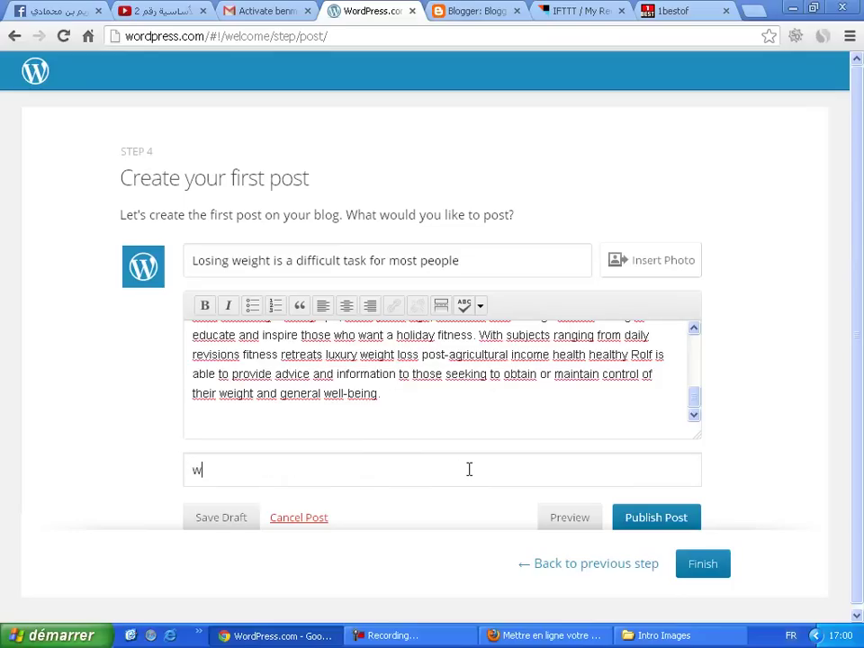
pyautogui.write('eight loss, fat loss,')
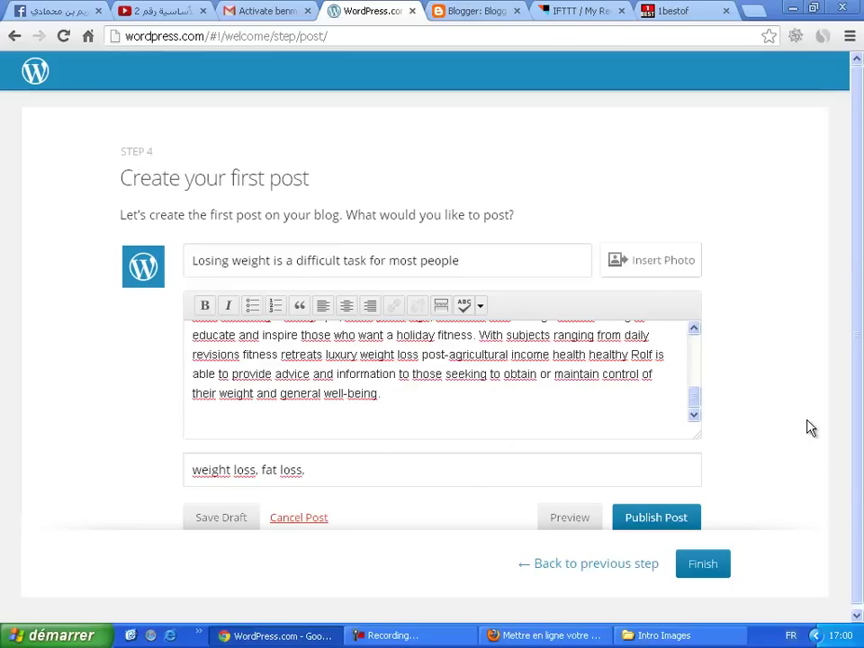
pyautogui.scroll(-1, 787, 438)
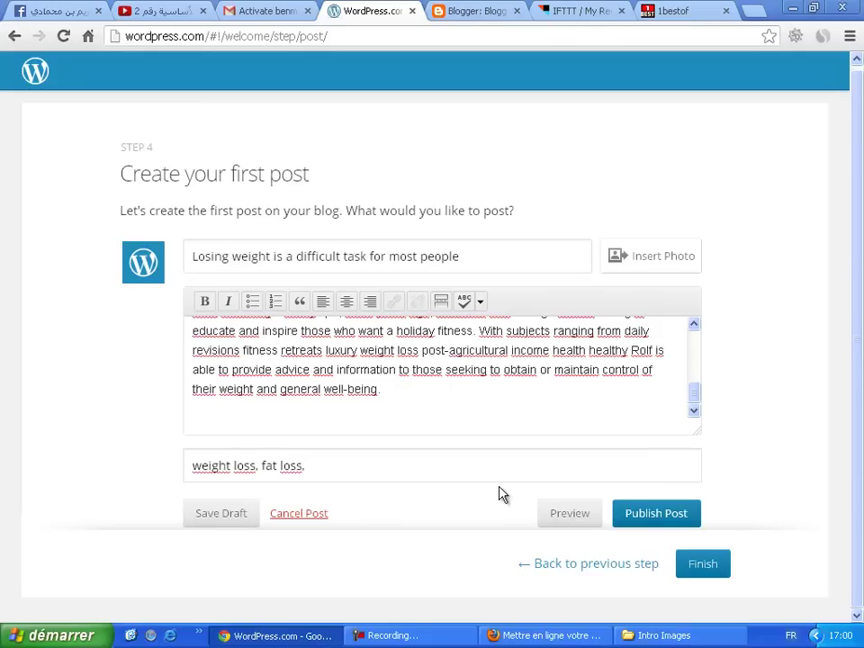
pyautogui.write('tness')
pyautogui.click(661, 516)
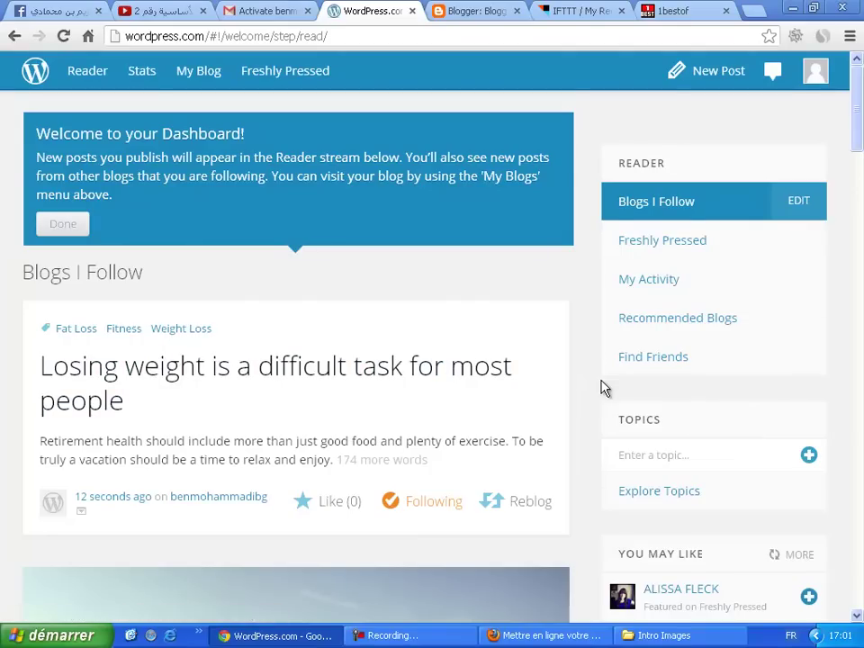
# Step: Dismiss the dashboard welcome message and look over the posts from followed blogs in the Reader
pyautogui.scroll(-8, 605, 388)
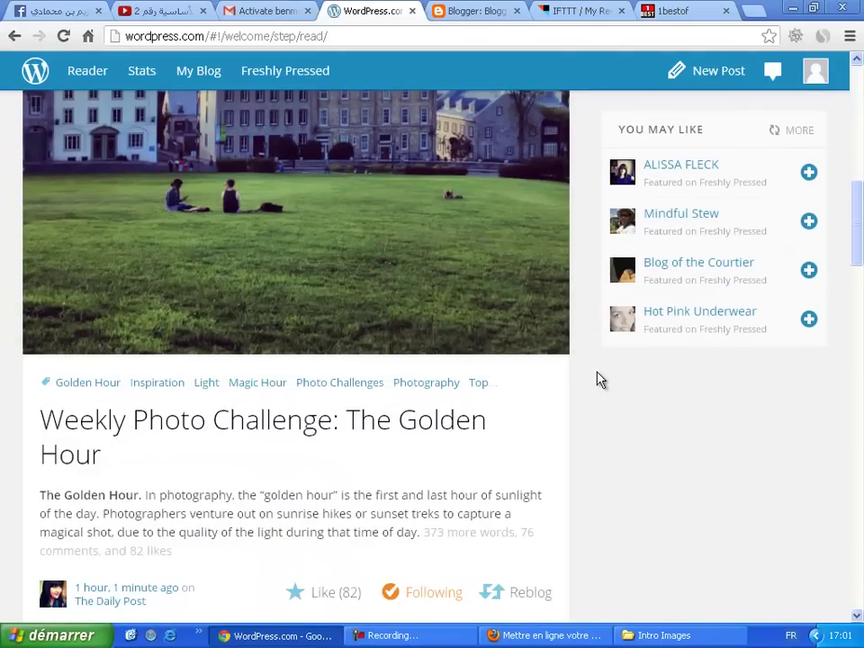
pyautogui.scroll(8, 601, 379)
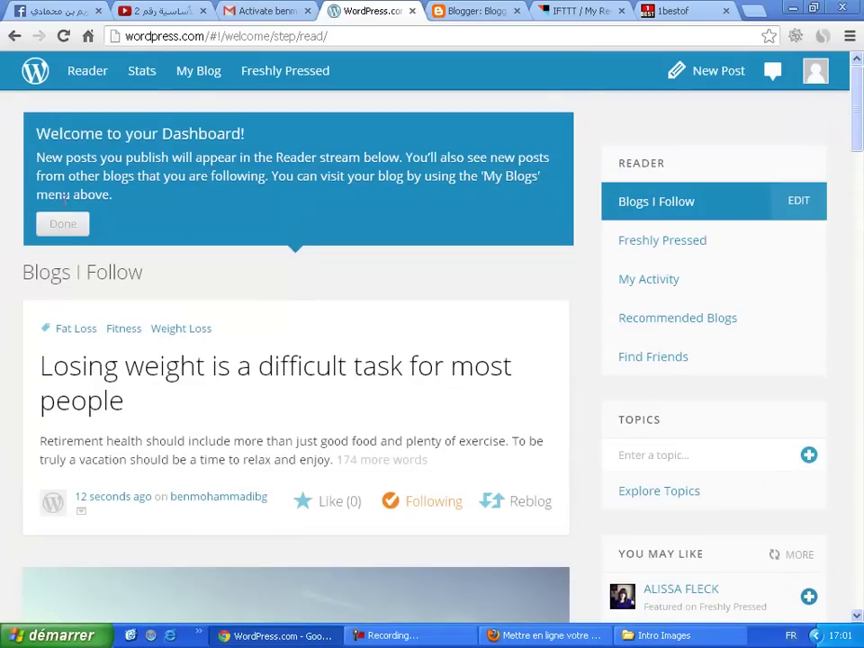
pyautogui.click(60, 226)
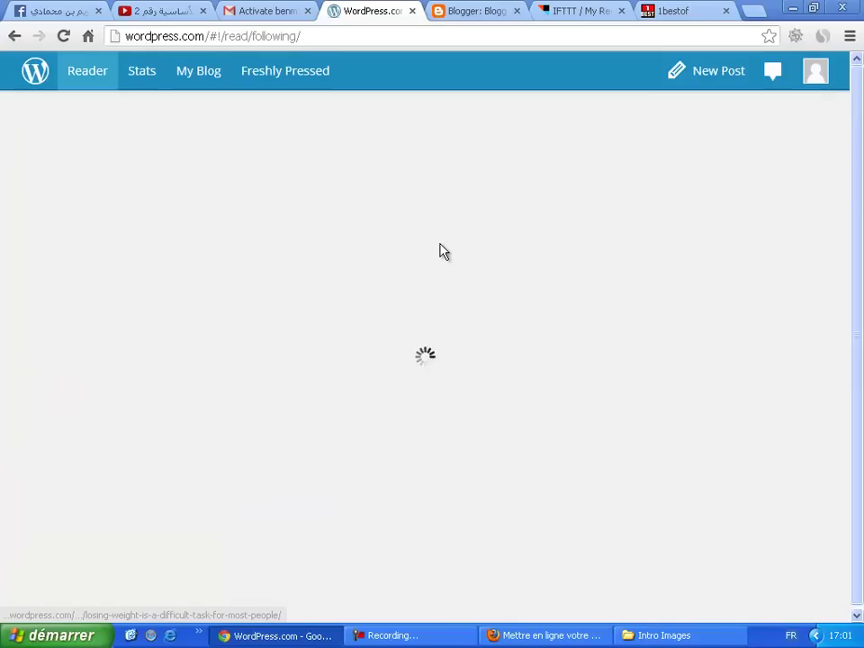
pyautogui.scroll(-5, 441, 251)
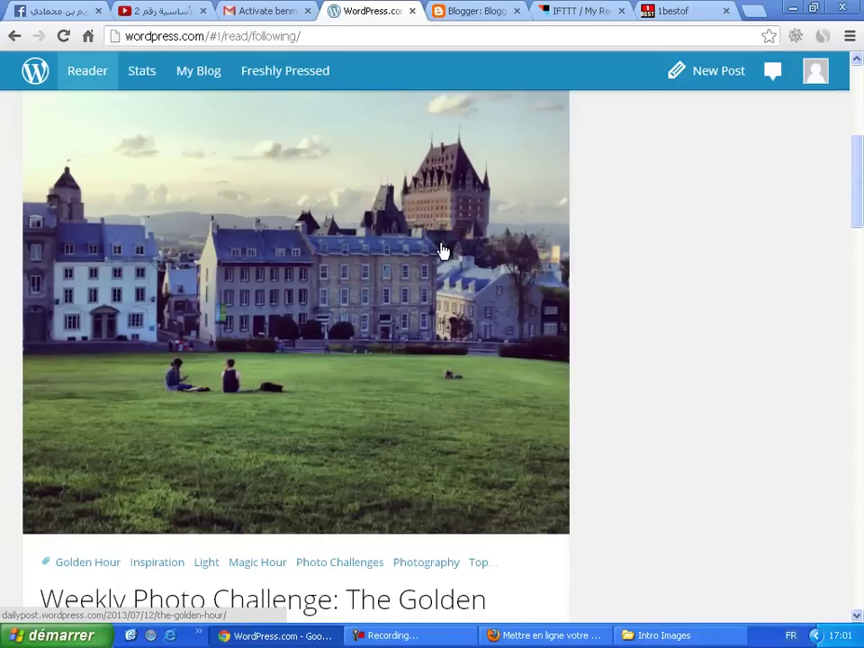
pyautogui.scroll(-2, 441, 251)
pyautogui.scroll(10, 443, 251)
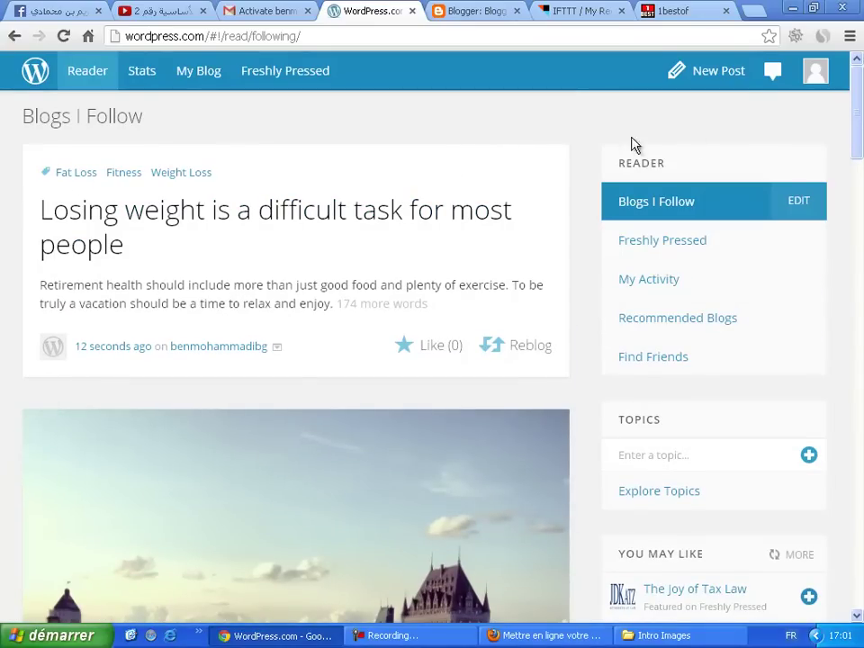
# Step: Open the account settings and review the account options, account recovery and privacy sections
pyautogui.click(816, 72)
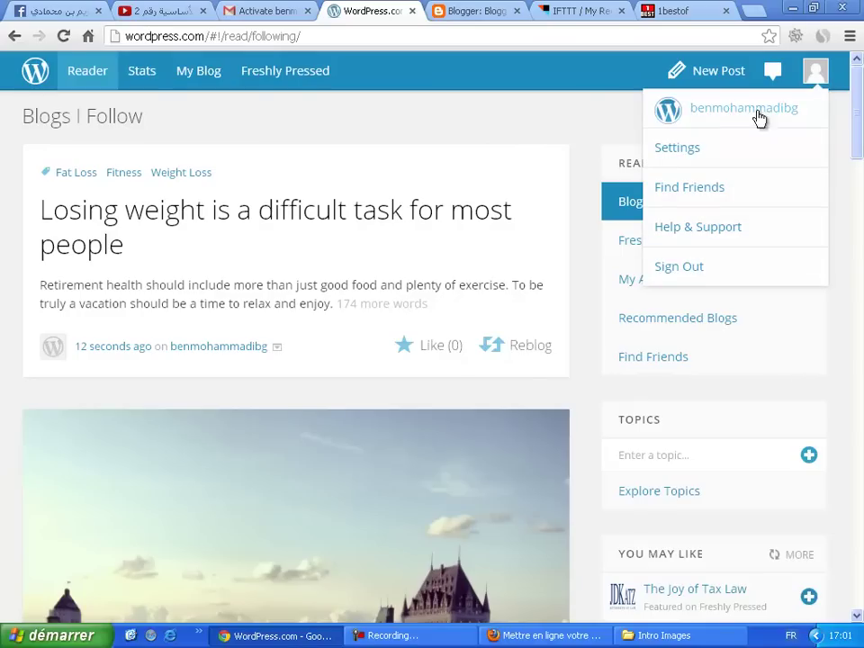
pyautogui.click(710, 147)
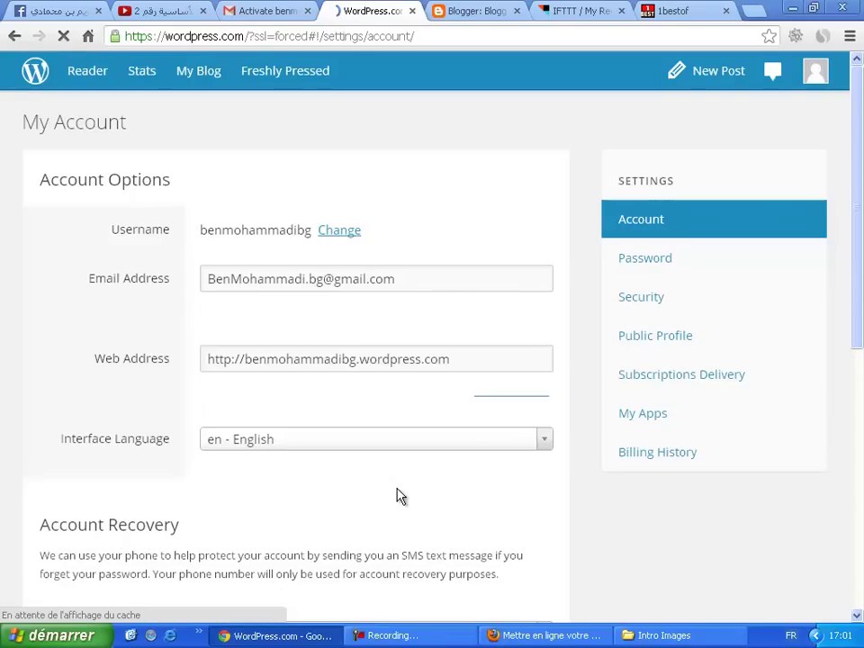
pyautogui.scroll(-1, 395, 496)
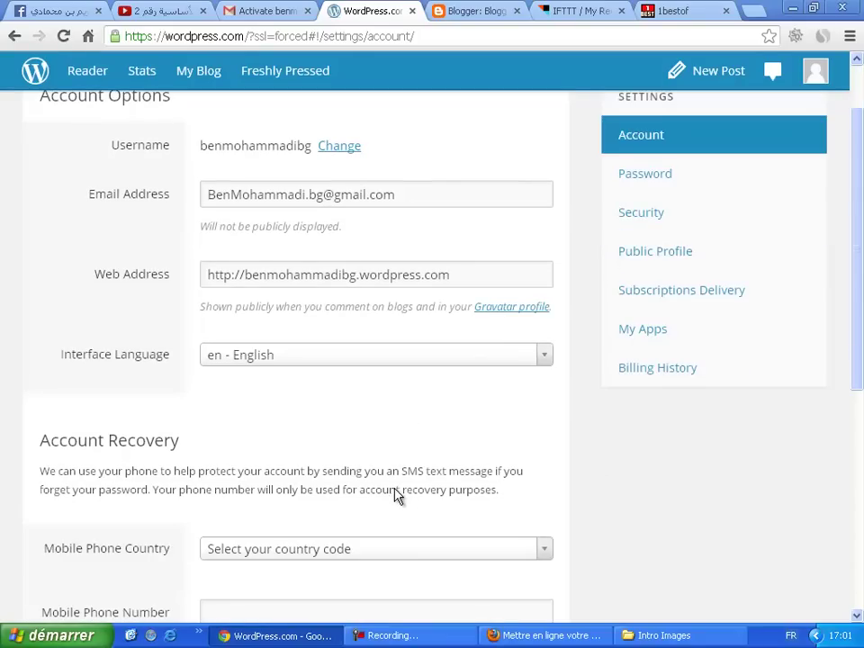
pyautogui.scroll(-4, 395, 492)
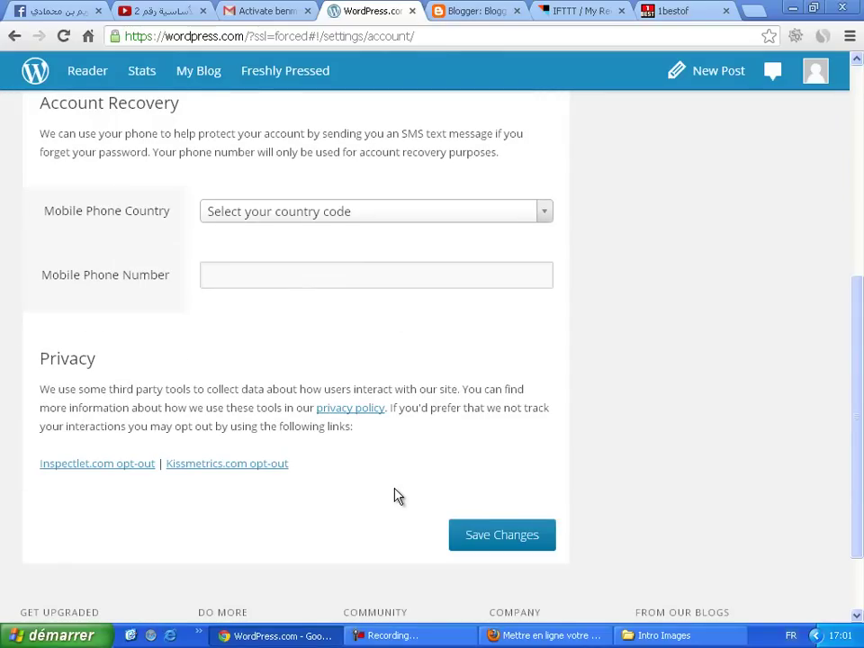
pyautogui.scroll(5, 399, 496)
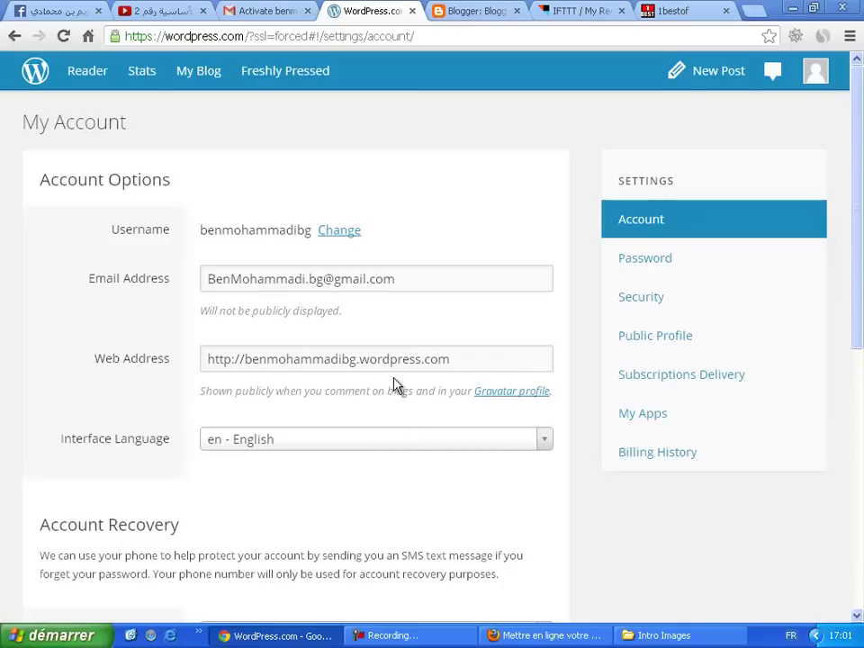
# Step: Open the public profile settings and enter the account owner's first name
pyautogui.click(663, 342)
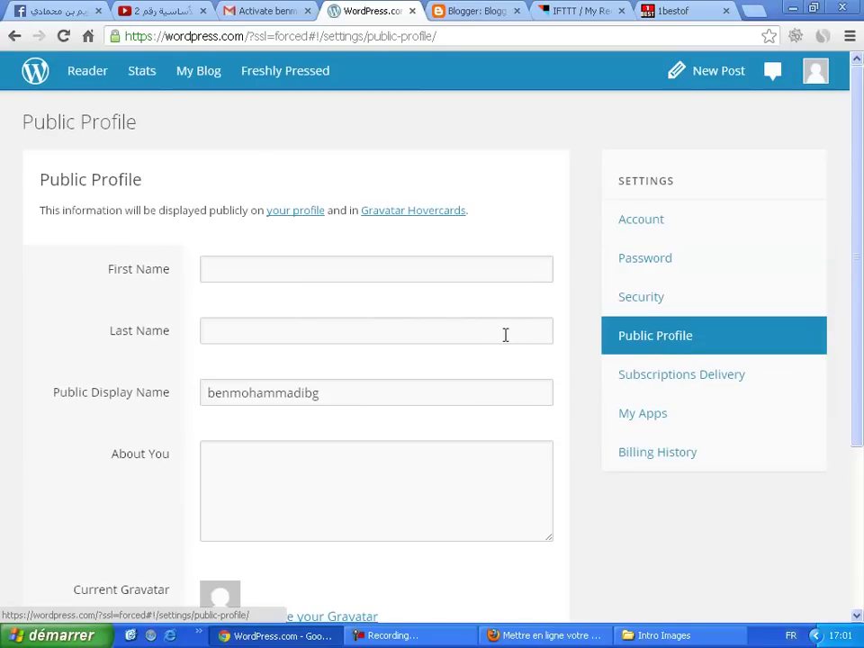
pyautogui.scroll(-2, 505, 336)
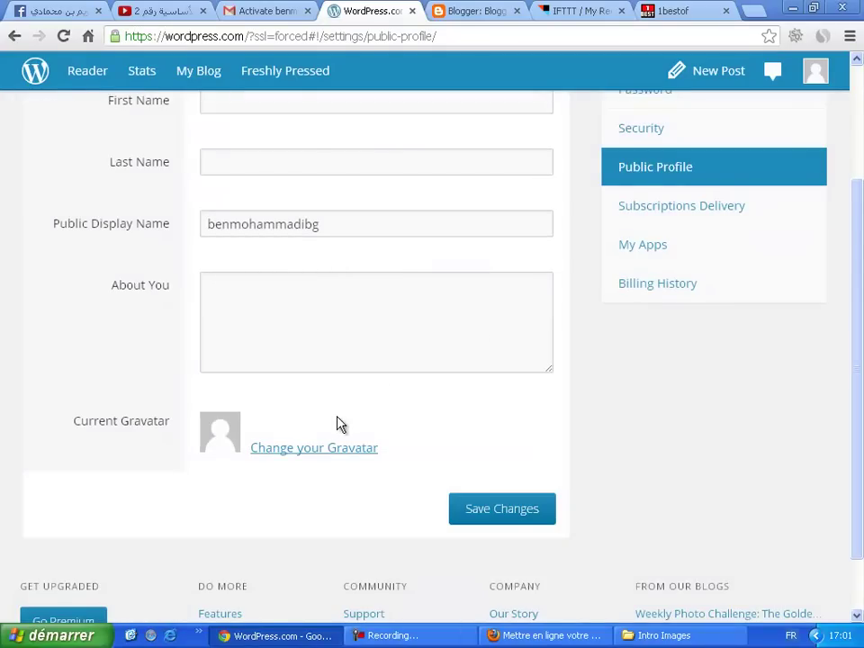
pyautogui.scroll(2, 340, 424)
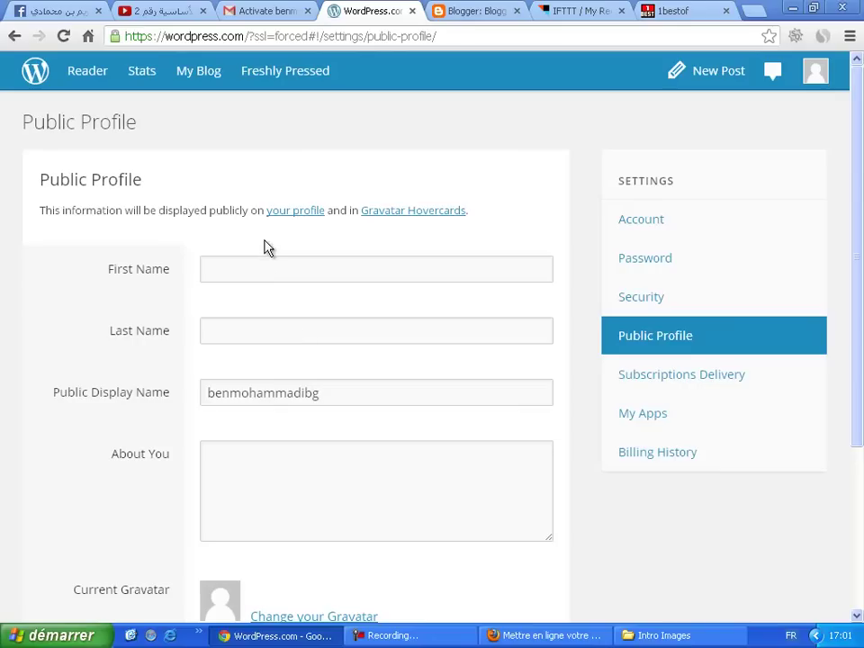
pyautogui.click(247, 275)
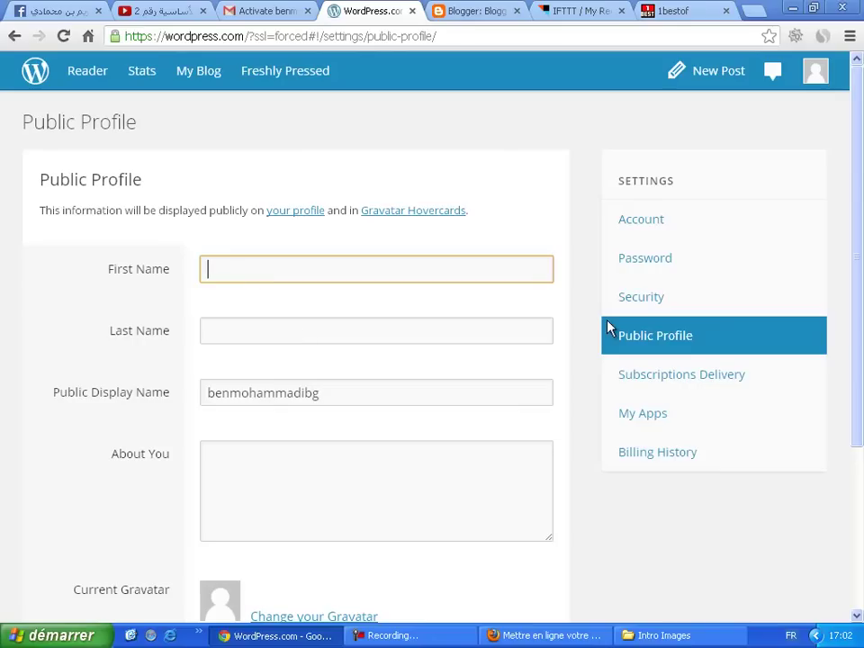
pyautogui.write('Ab')
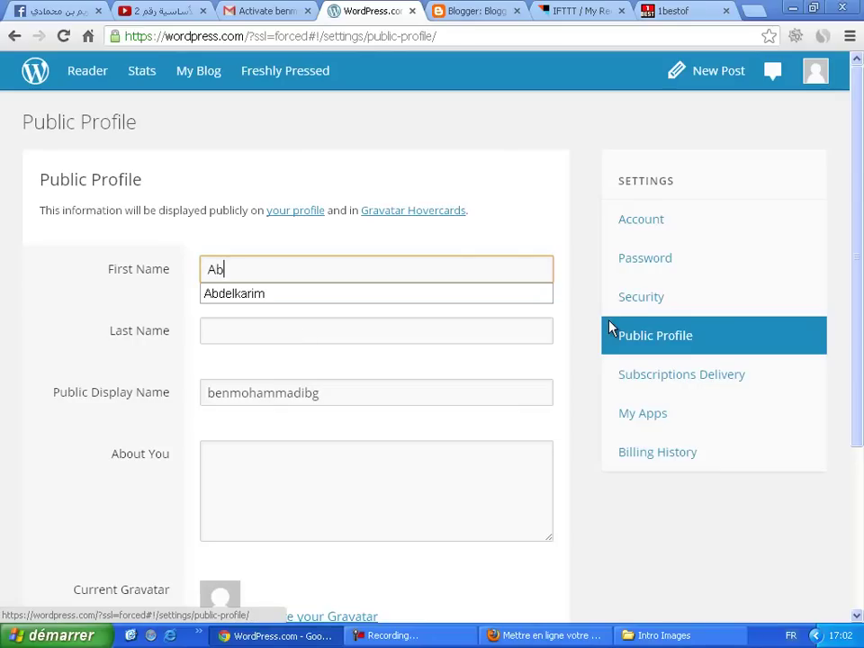
pyautogui.write('delkarim')
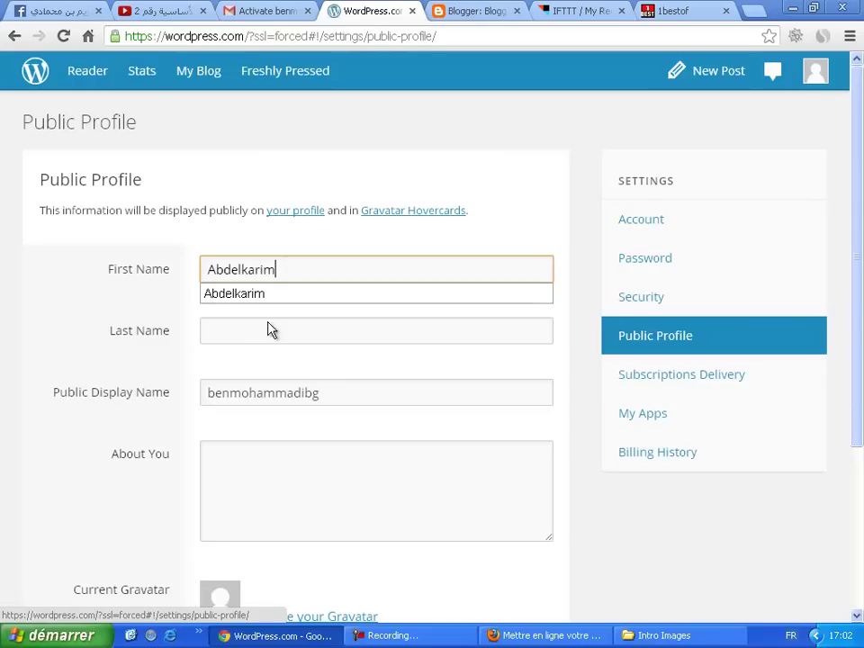
pyautogui.click(242, 297)
# Step: Enter the last name in the public profile, replacing the suggested full surname with only its first word
pyautogui.click(228, 327)
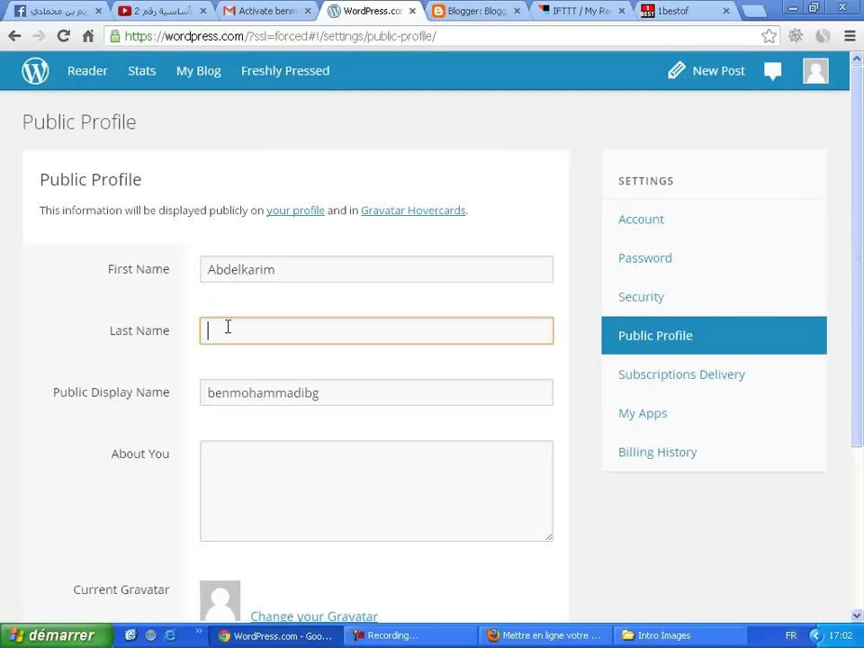
pyautogui.write('Be')
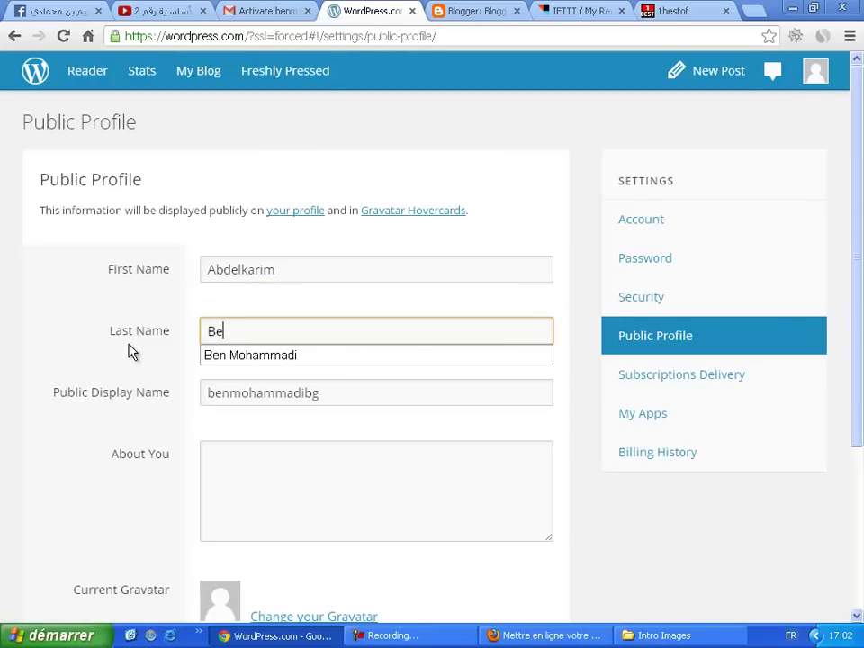
pyautogui.click(229, 356)
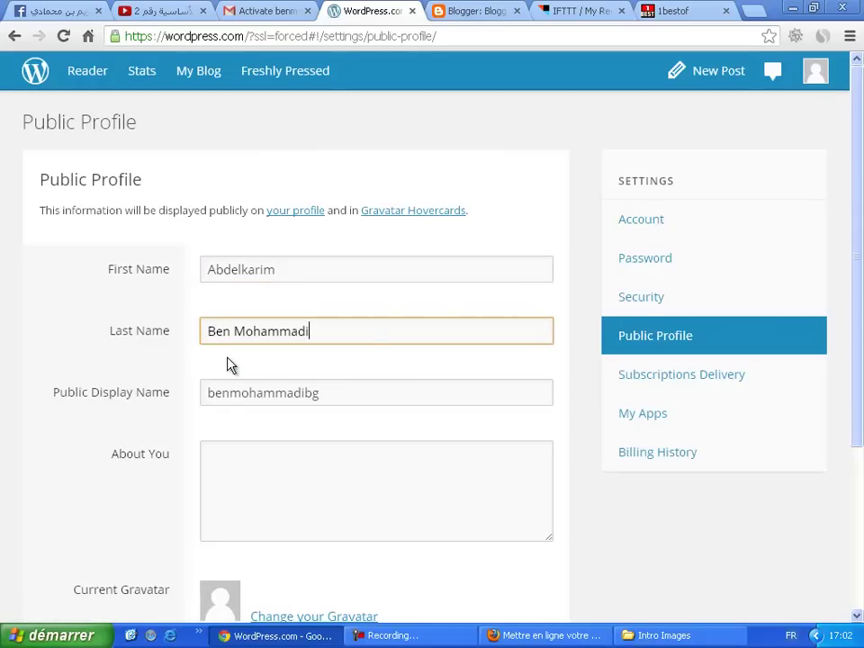
pyautogui.click(360, 326)
pyautogui.moveTo(360, 326); pyautogui.dragTo(191, 332)
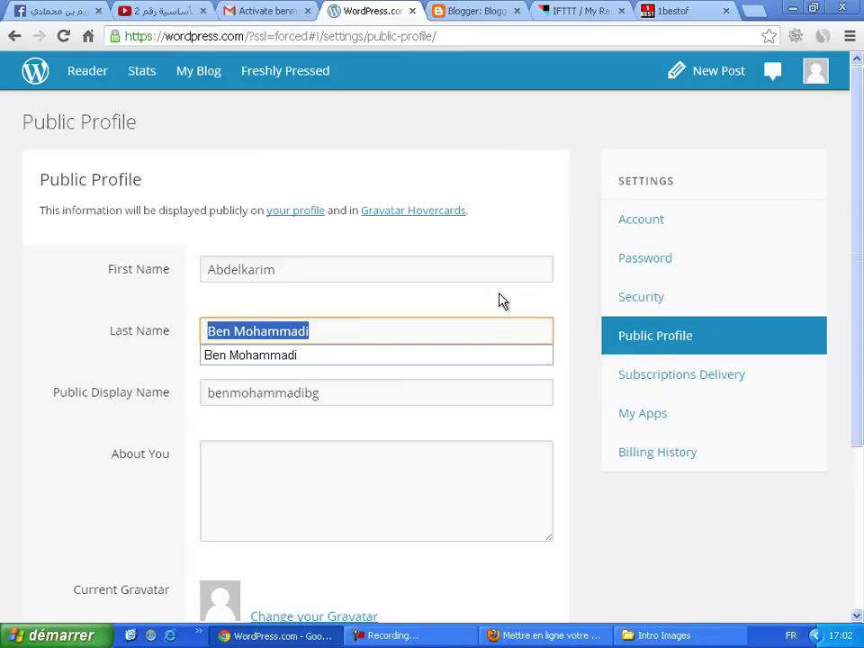
pyautogui.write('Ben')
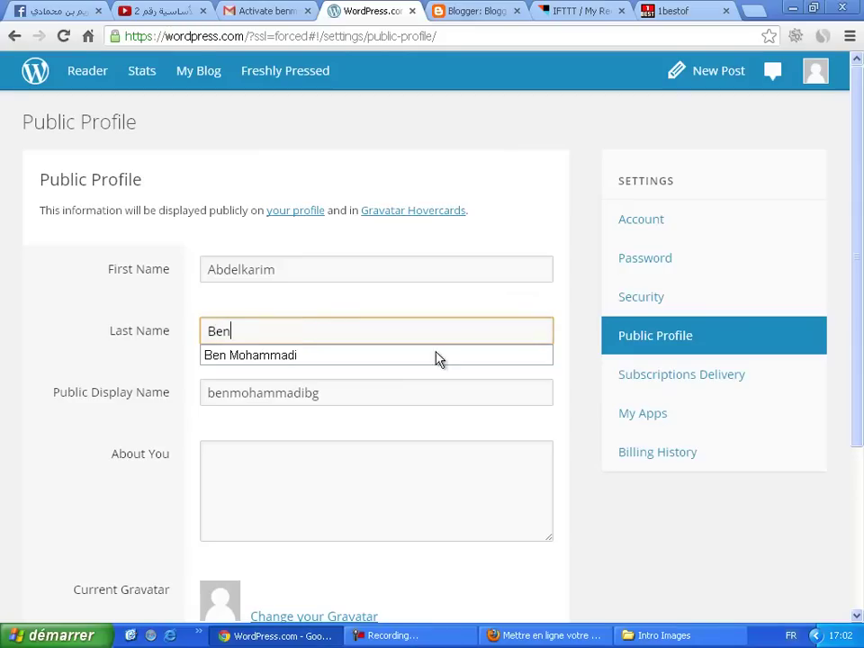
# Step: Write "I love to learn and share my knowledge ..." as the public profile's About You text
pyautogui.click(307, 481)
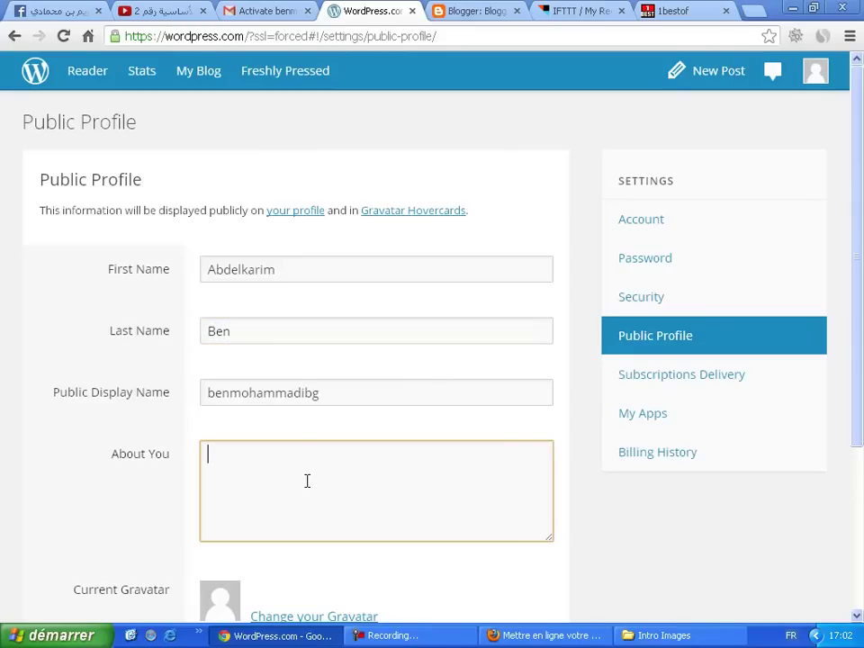
pyautogui.write('I love to learn and sha')
pyautogui.write('re')
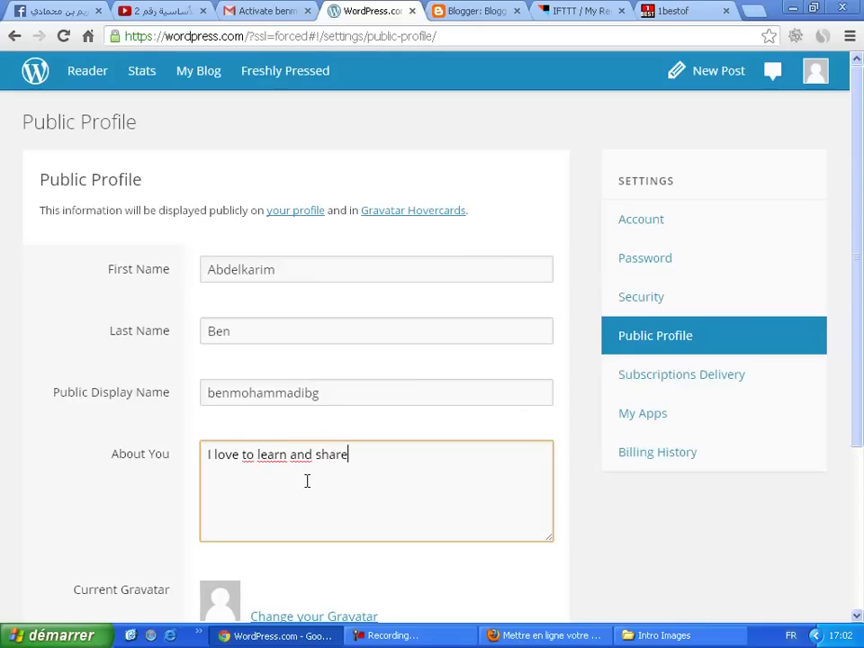
pyautogui.write(' my knowled')
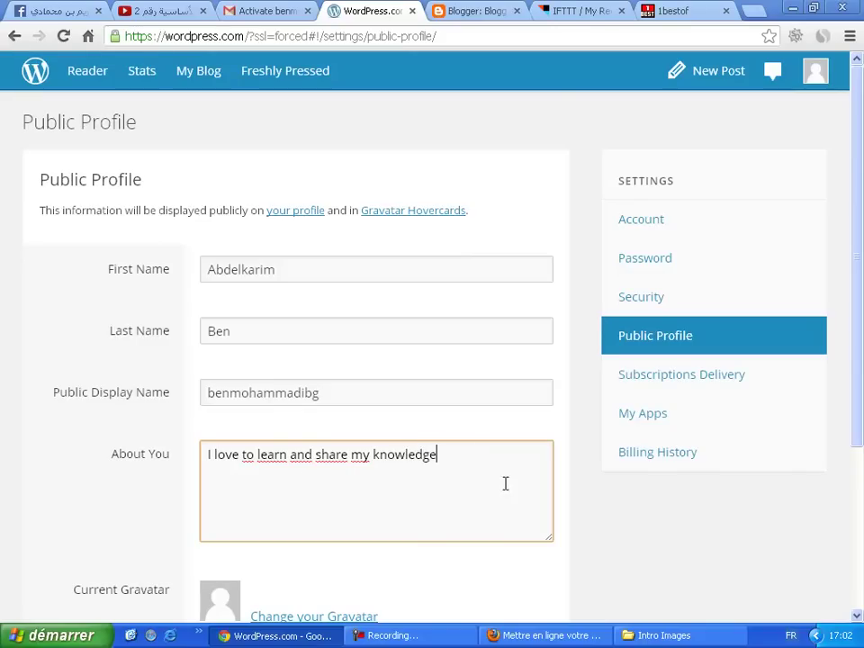
pyautogui.write('ge')
pyautogui.scroll(-2, 518, 491)
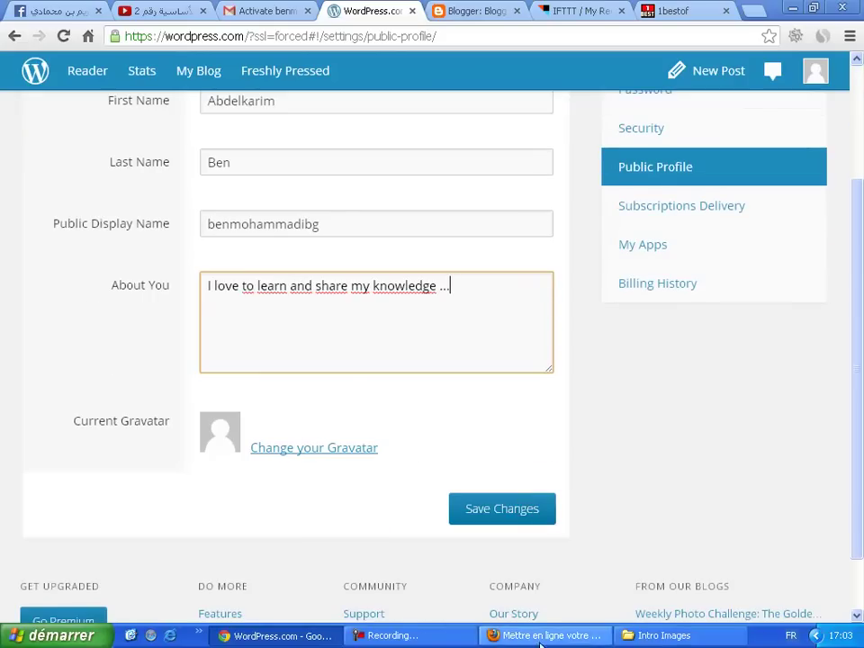
pyautogui.click(420, 641)
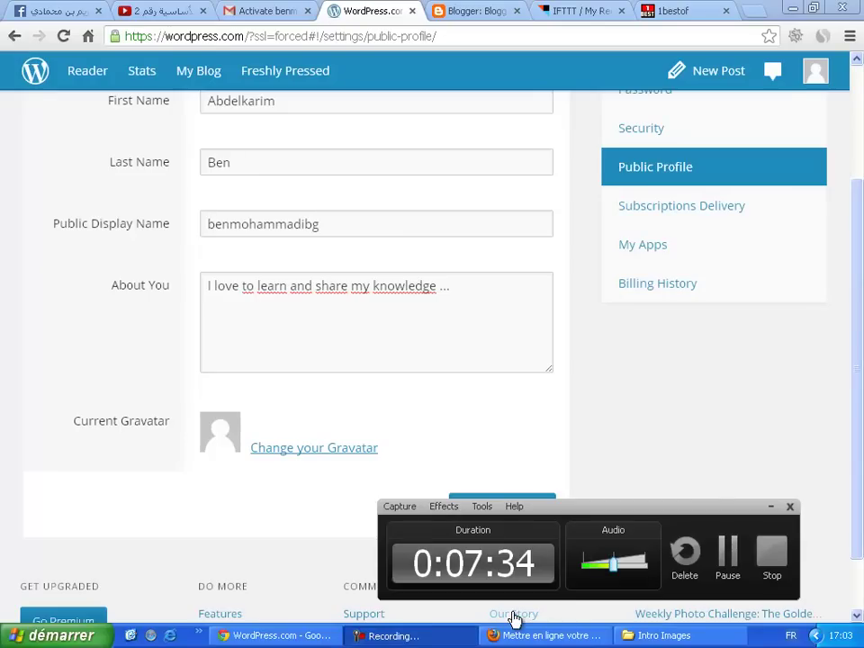
pyautogui.click(726, 551)
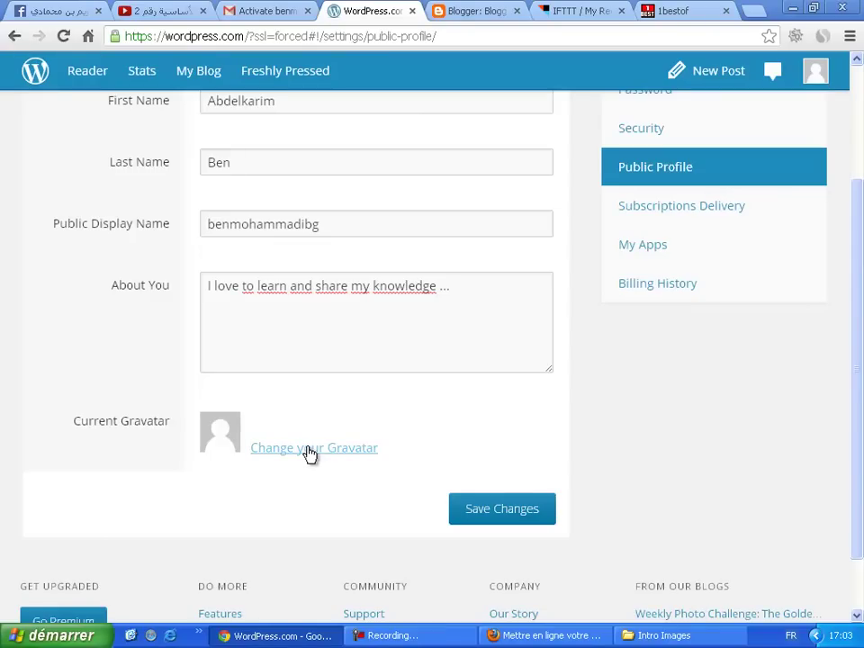
# Step: Open the Gravatar upload page from the public profile to change the profile picture
pyautogui.click(367, 450)
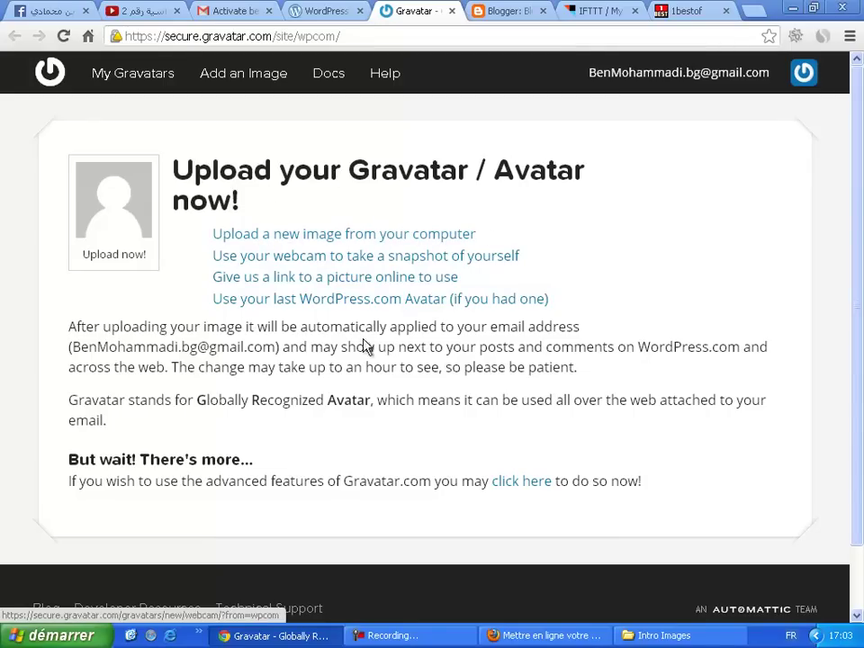
pyautogui.click(404, 640)
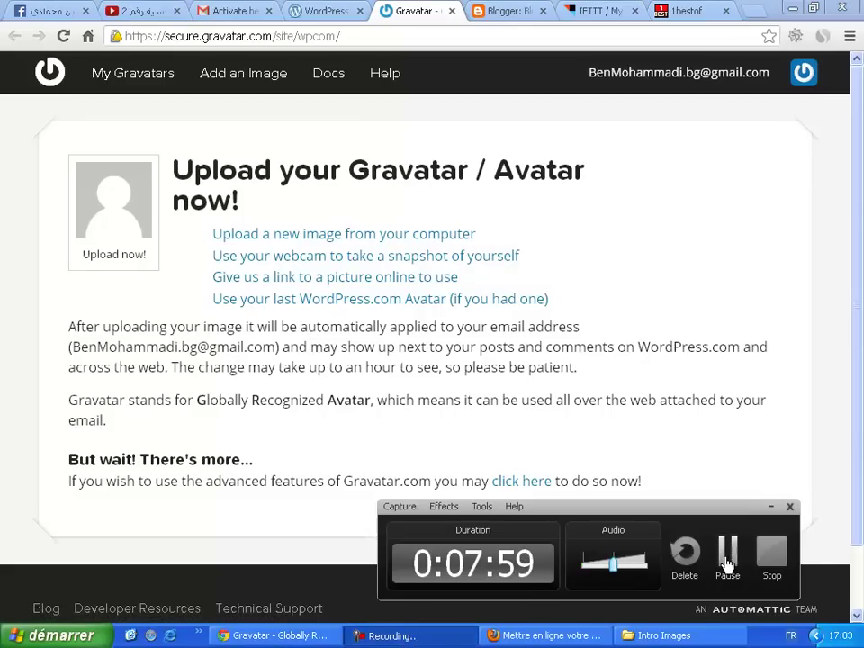
pyautogui.click(728, 553)
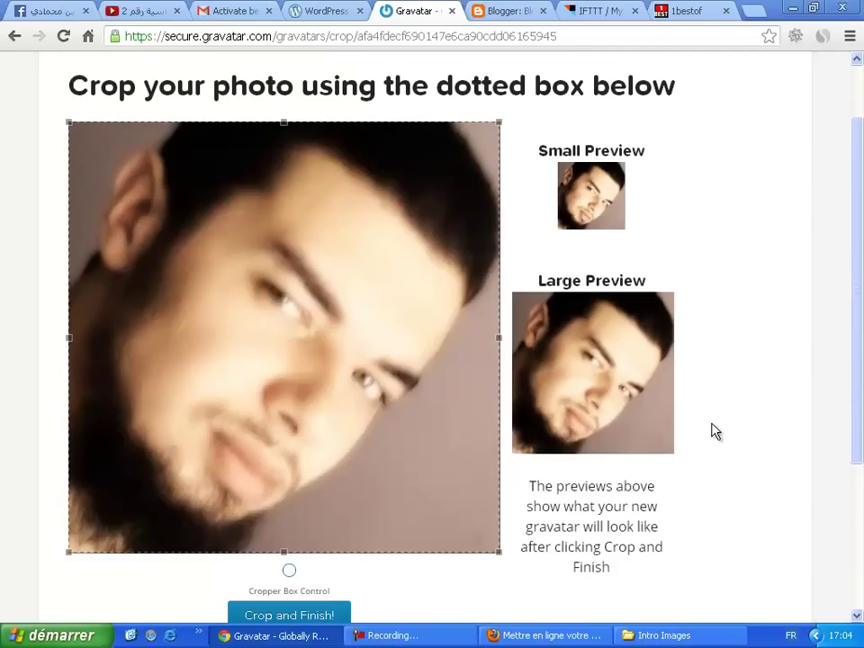
# Step: Check the previews of the uploaded photo and finish cropping with the crop box around the whole image
pyautogui.scroll(-3, 717, 431)
pyautogui.scroll(5, 718, 430)
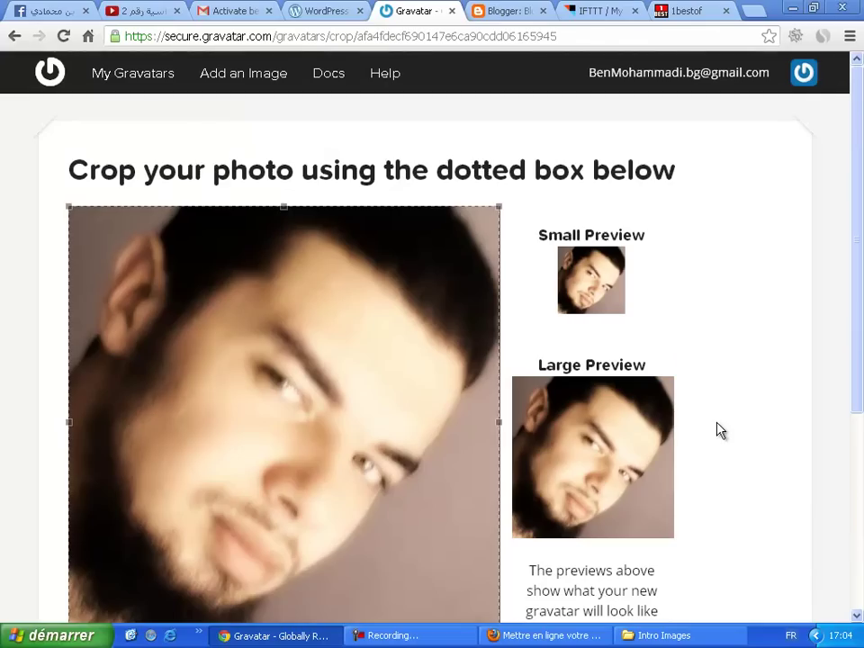
pyautogui.scroll(-3, 739, 463)
pyautogui.scroll(-2, 739, 463)
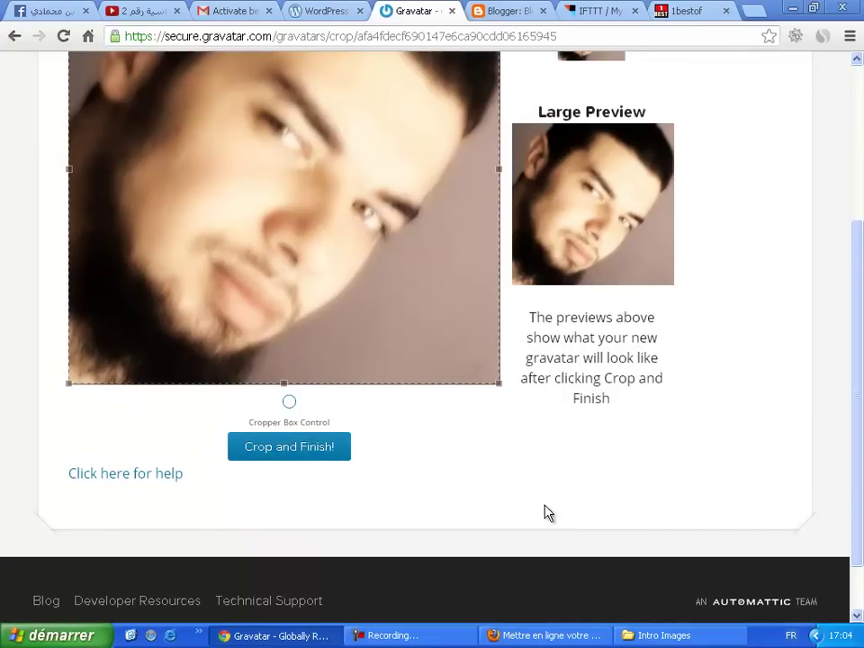
pyautogui.click(280, 456)
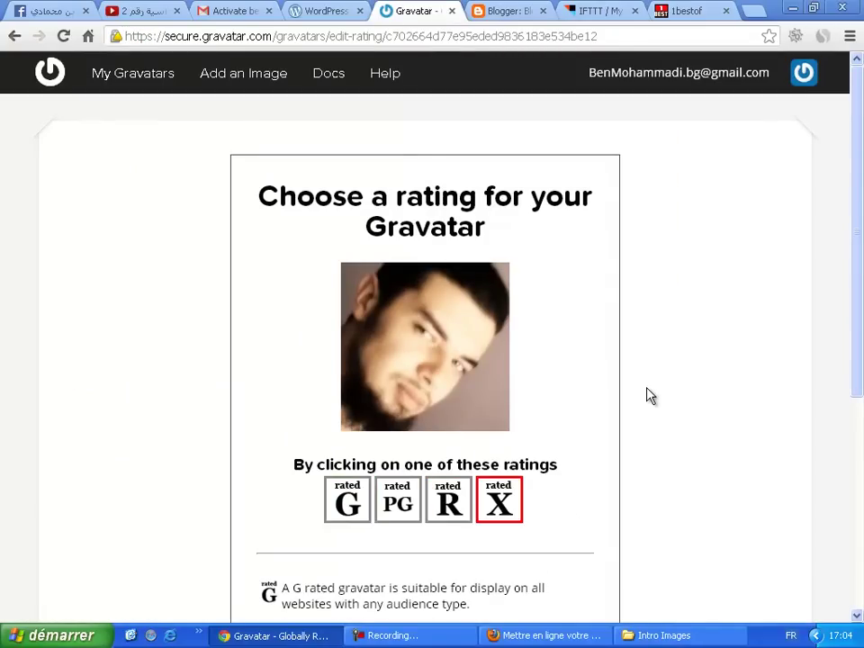
# Step: Read through the descriptions of the Gravatar ratings and assign the photo a G rating
pyautogui.scroll(-2, 650, 396)
pyautogui.scroll(-2, 650, 396)
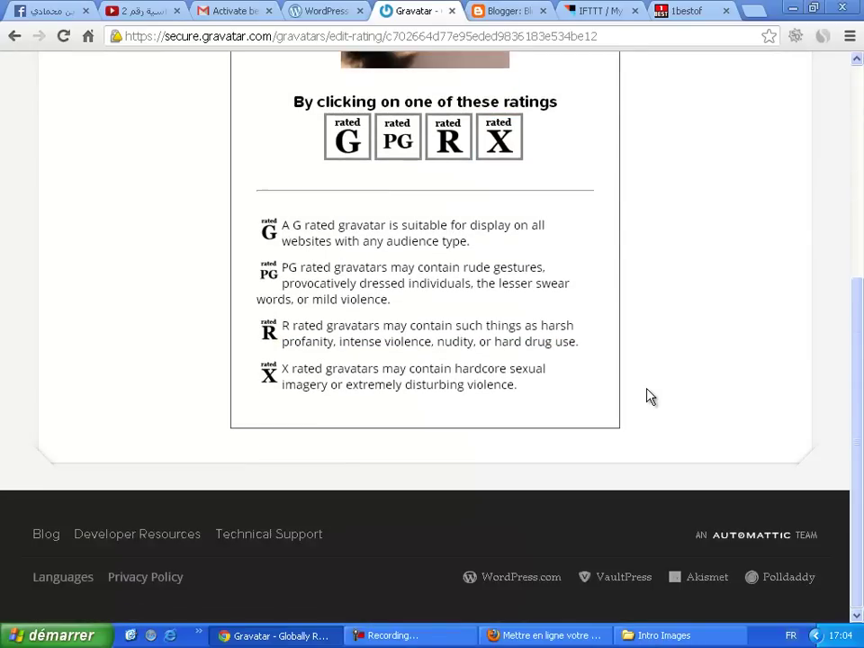
pyautogui.scroll(4, 650, 396)
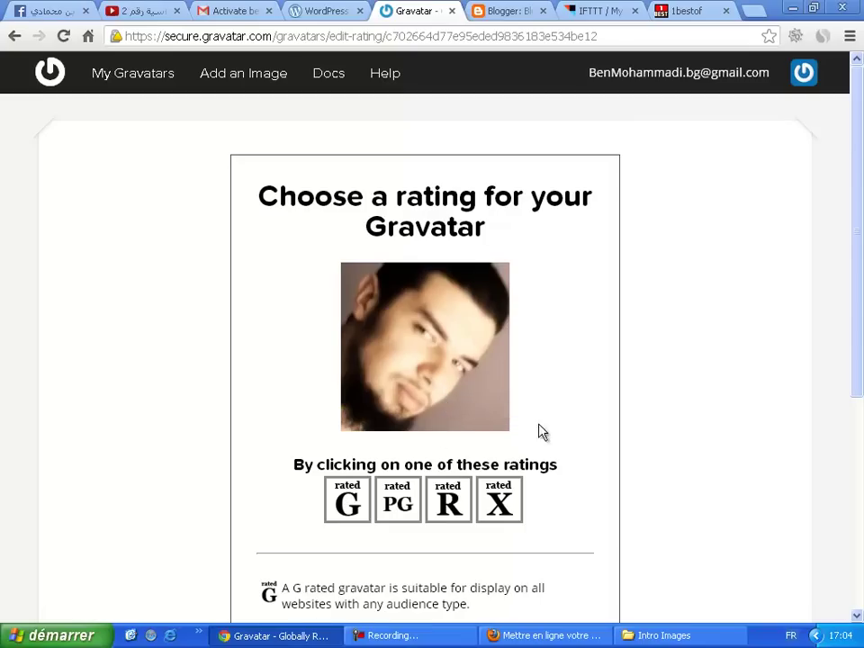
pyautogui.scroll(-1, 628, 504)
pyautogui.scroll(-3, 625, 504)
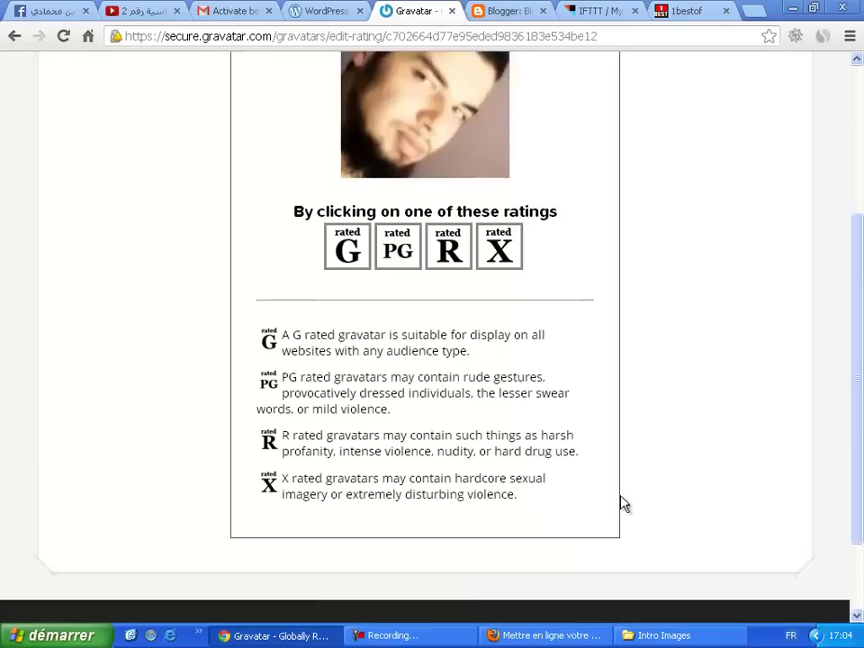
pyautogui.scroll(3, 621, 504)
pyautogui.scroll(2, 621, 502)
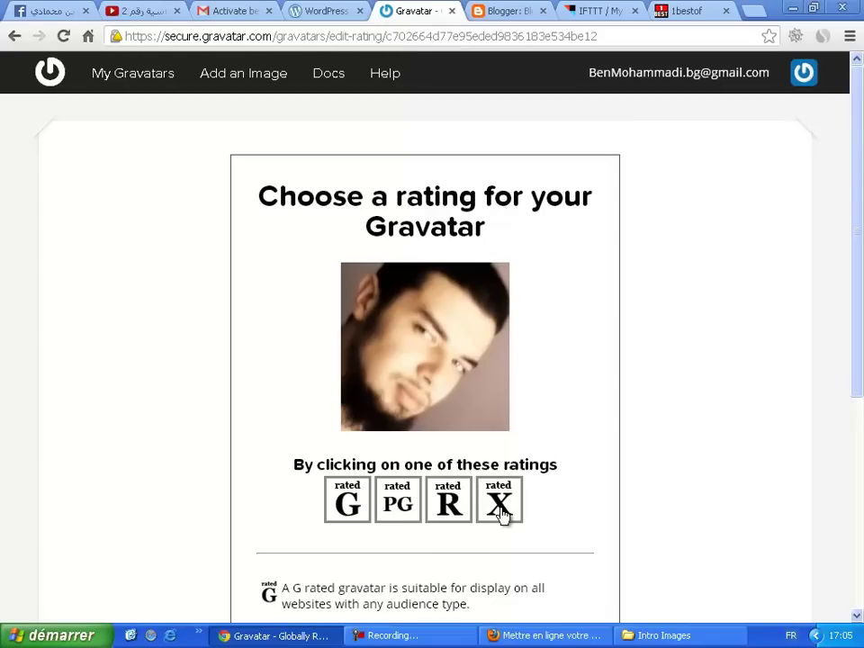
pyautogui.click(348, 504)
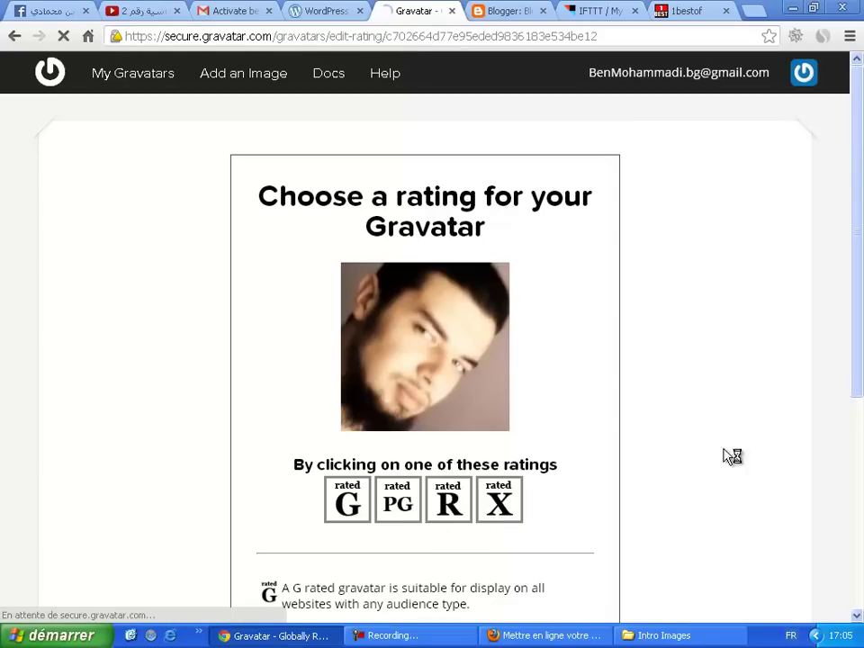